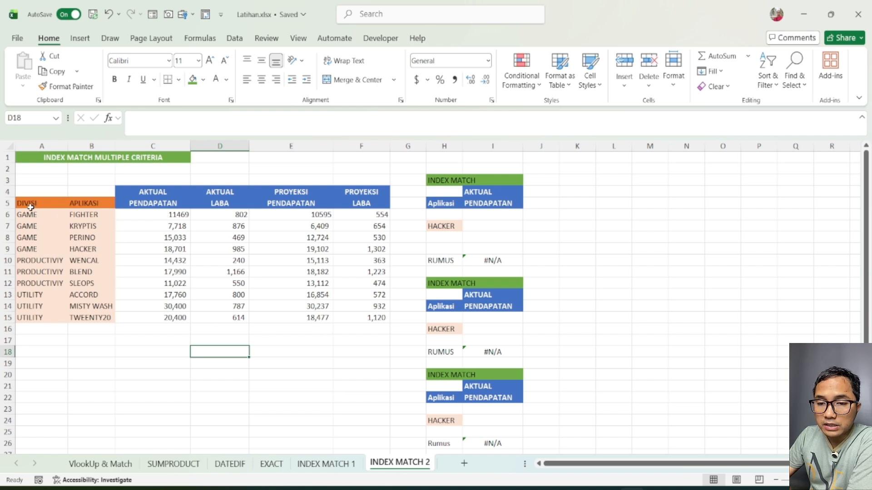
Step: Examine the data table's row and column headers and the criteria cells of the first INDEX MATCH block
{"action": "left_click", "coordinate": [86, 207]}
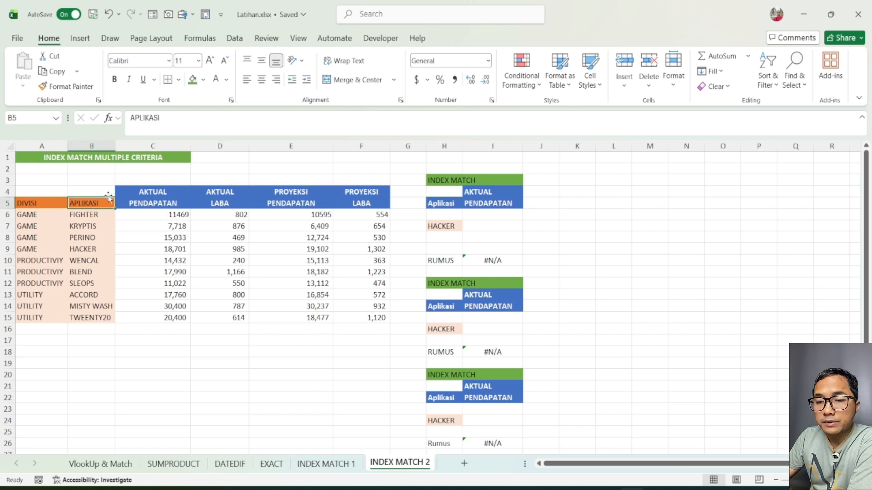
{"action": "left_click_drag", "start_coordinate": [152, 193], "coordinate": [362, 194]}
{"action": "left_click_drag", "start_coordinate": [132, 206], "coordinate": [359, 205]}
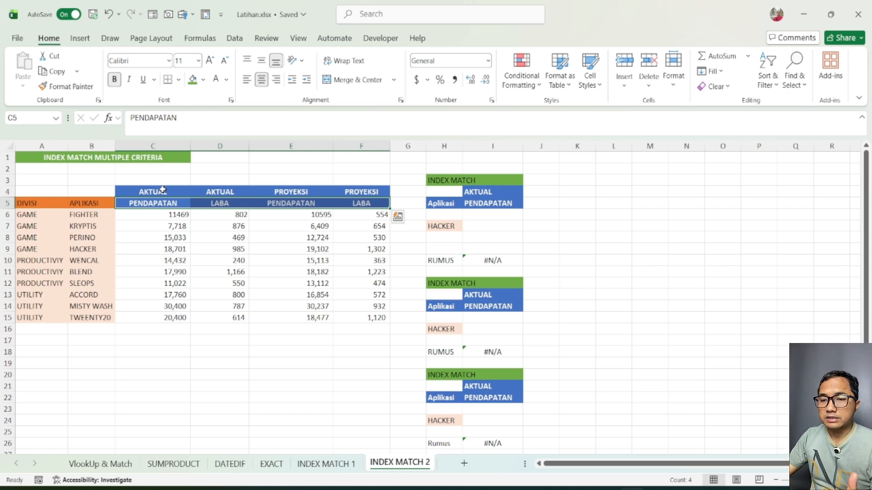
{"action": "left_click_drag", "start_coordinate": [163, 190], "coordinate": [347, 202]}
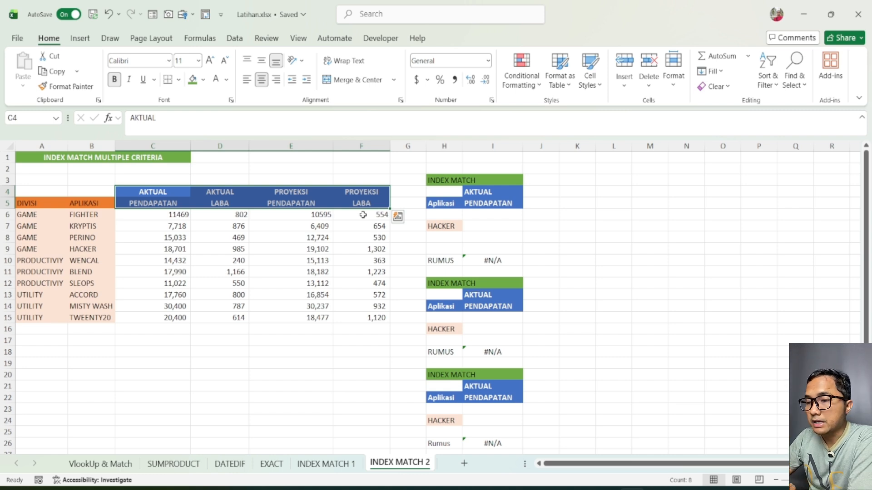
{"action": "left_click", "coordinate": [499, 228]}
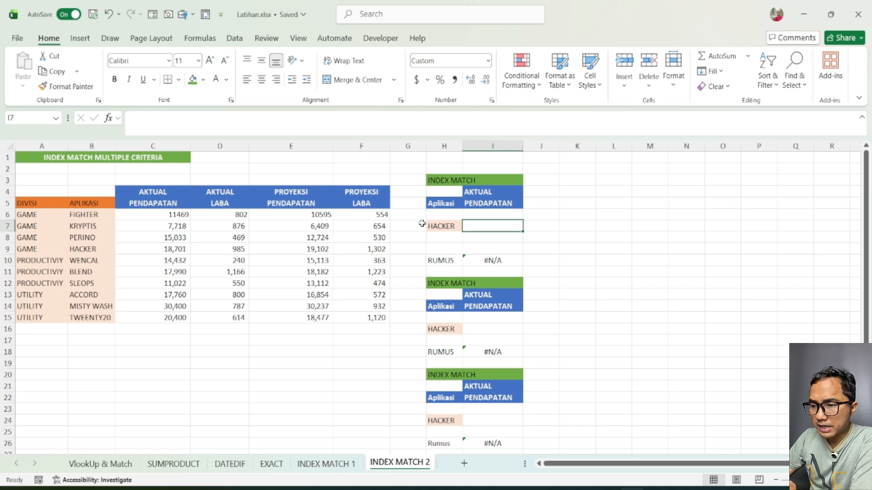
{"action": "left_click_drag", "start_coordinate": [443, 205], "coordinate": [445, 227]}
{"action": "left_click", "coordinate": [445, 227]}
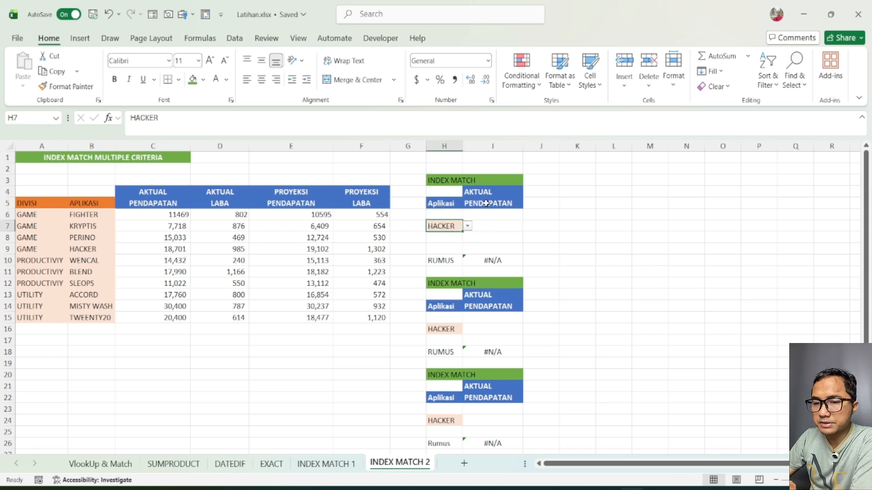
{"action": "left_click", "coordinate": [495, 193]}
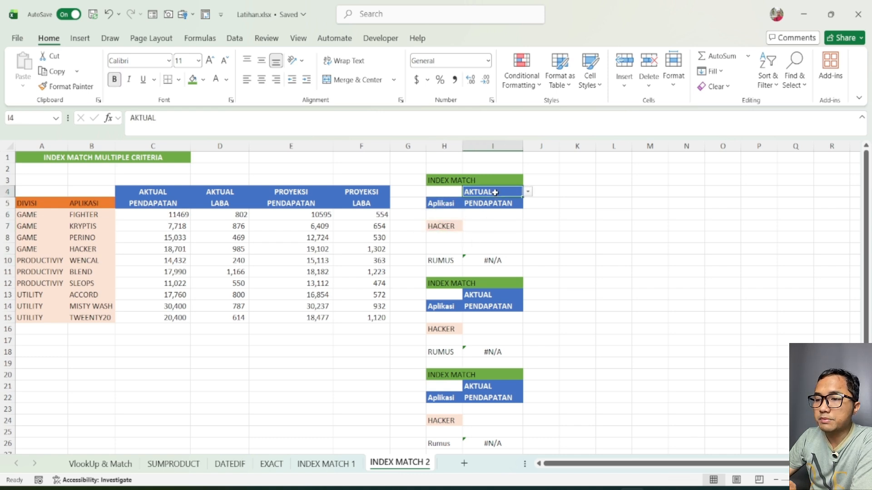
{"action": "left_click", "coordinate": [495, 202]}
{"action": "left_click", "coordinate": [446, 198]}
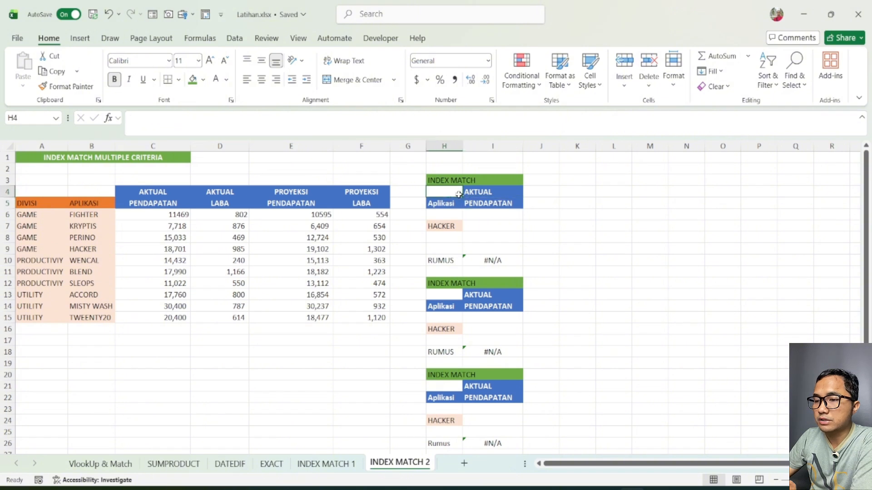
Step: Set the first lookup block's criteria to PROYEKSI in I4 and LABA in I5
{"action": "left_click", "coordinate": [498, 192]}
{"action": "left_click", "coordinate": [527, 192]}
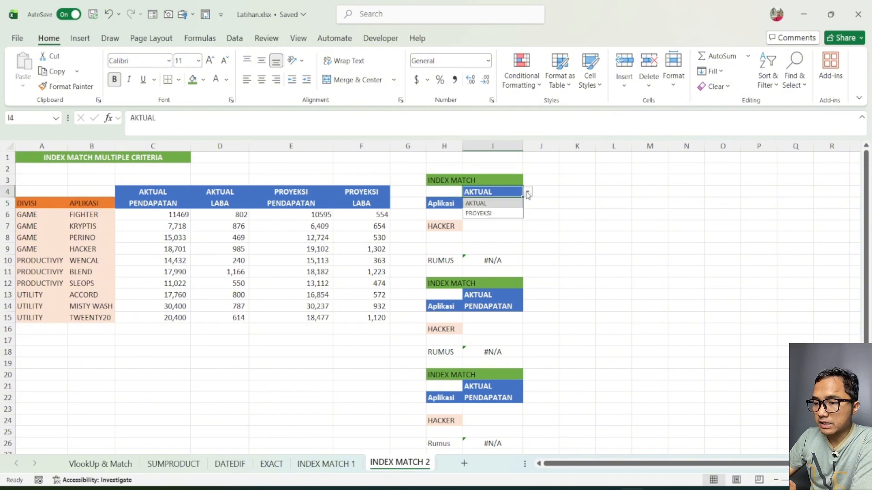
{"action": "left_click", "coordinate": [502, 212]}
{"action": "left_click", "coordinate": [509, 202]}
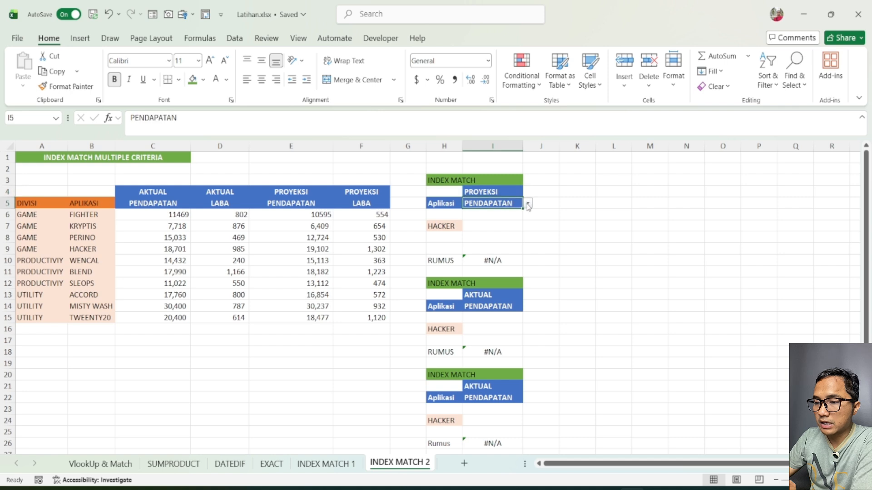
{"action": "left_click", "coordinate": [528, 204]}
{"action": "left_click", "coordinate": [508, 225]}
{"action": "left_click", "coordinate": [515, 193]}
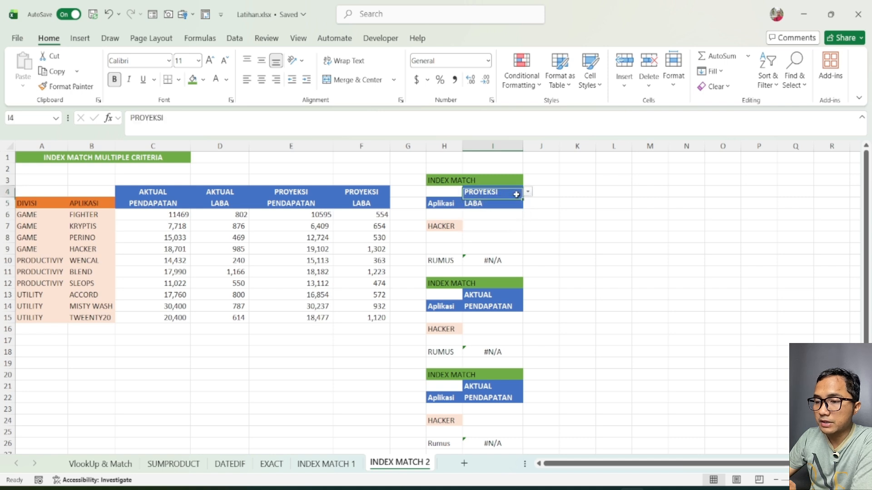
Step: Start an INDEX formula in I7 with the absolute range $C$6:$F$15 as its array
{"action": "left_click", "coordinate": [503, 226]}
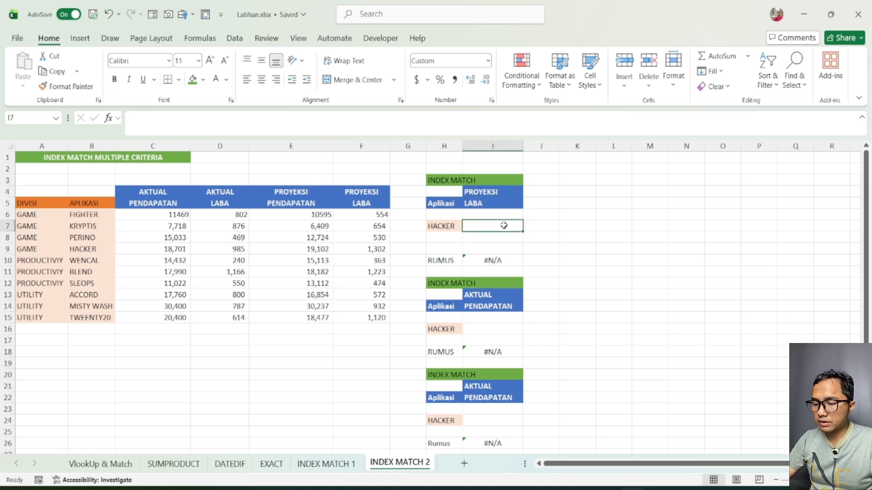
{"action": "type", "text": "=INDEX"}
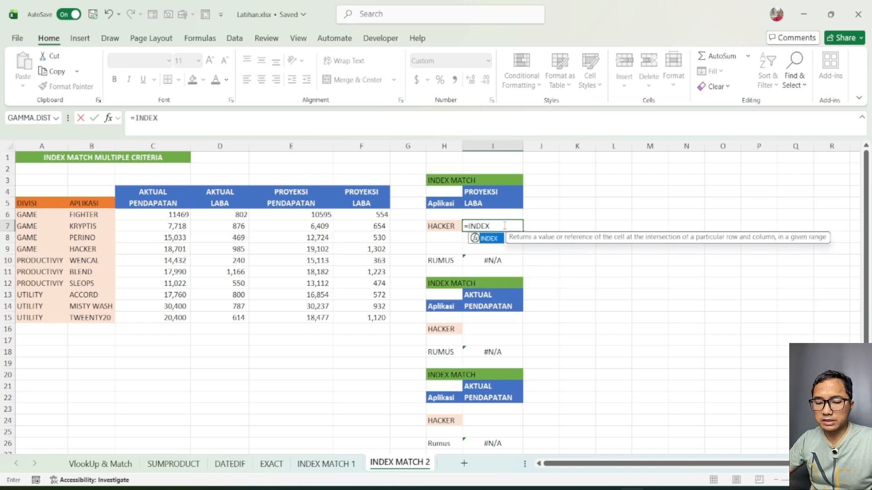
{"action": "type", "text": "("}
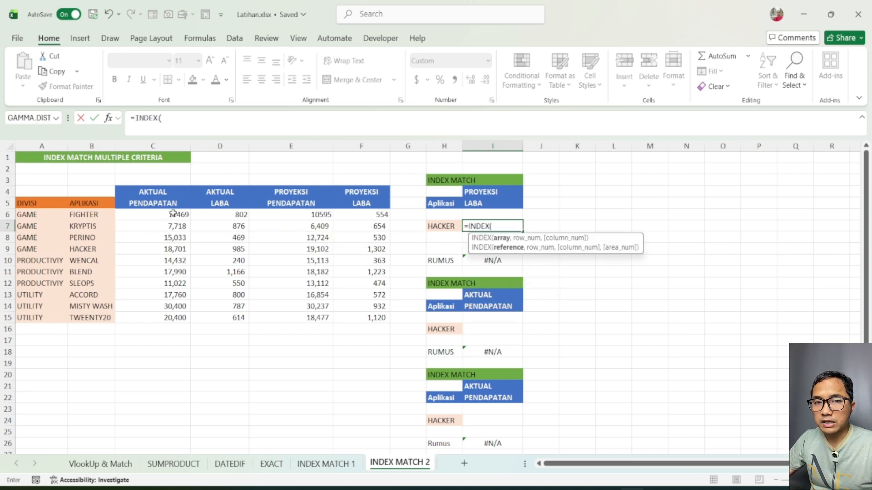
{"action": "left_click_drag", "start_coordinate": [172, 212], "coordinate": [364, 323]}
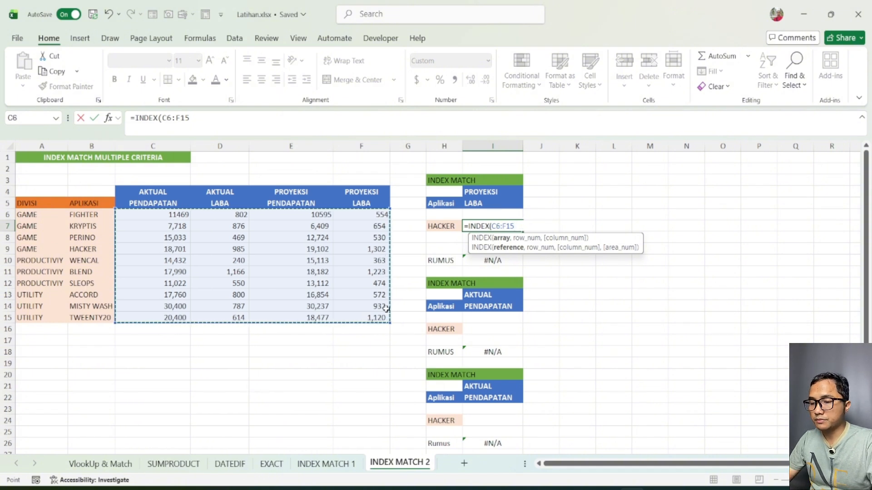
{"action": "key", "text": "F4"}
{"action": "type", "text": ","}
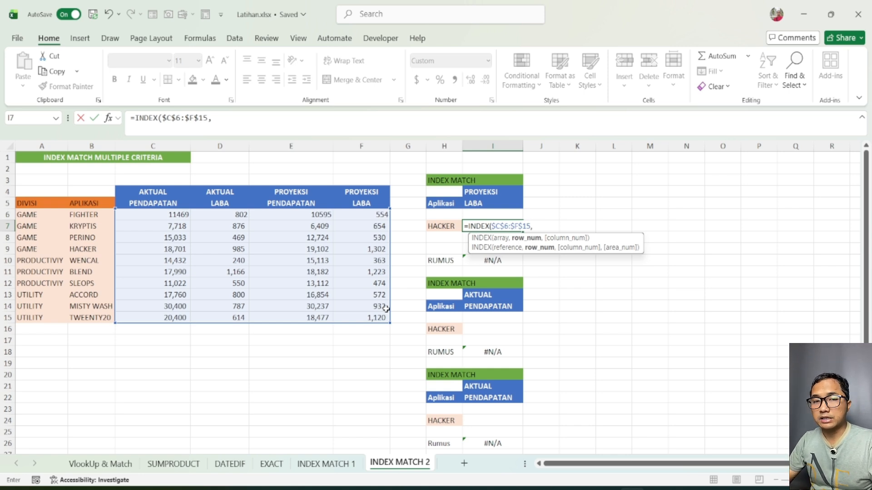
Step: Add MATCH($H$7,$B$6:$B$15,0) as the row number argument of the INDEX formula
{"action": "type", "text": "MAT"}
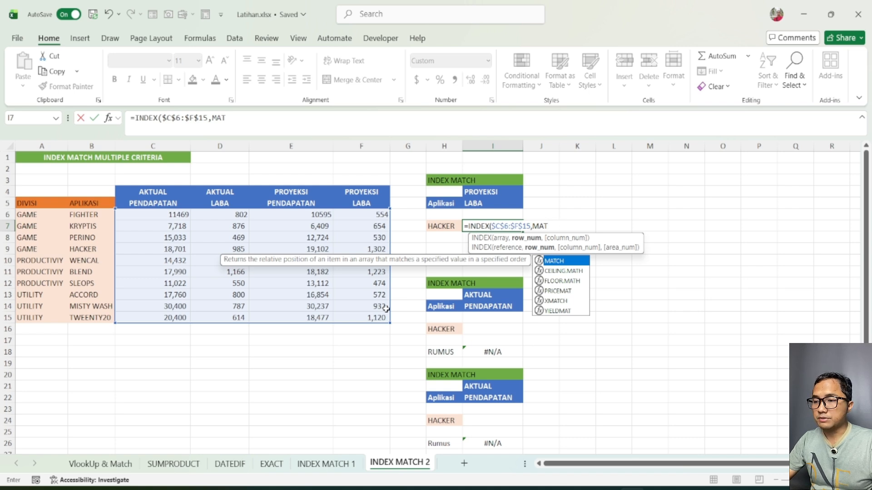
{"action": "key", "text": "Tab"}
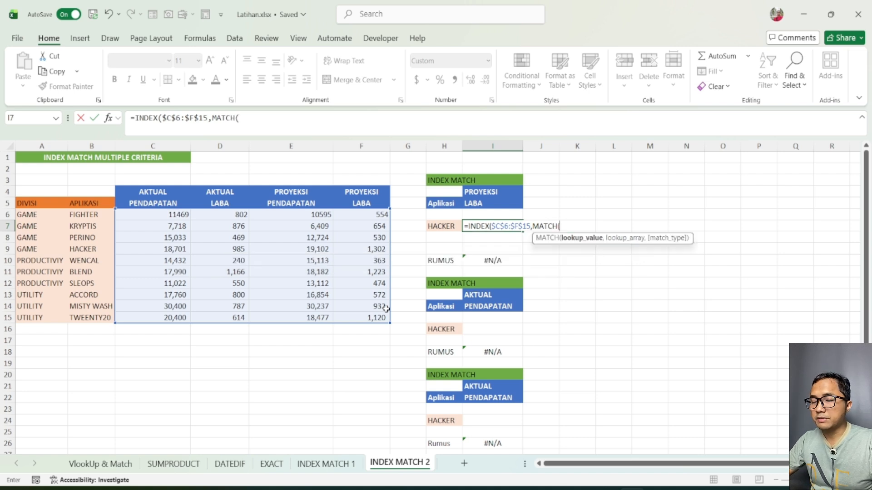
{"action": "left_click", "coordinate": [449, 227]}
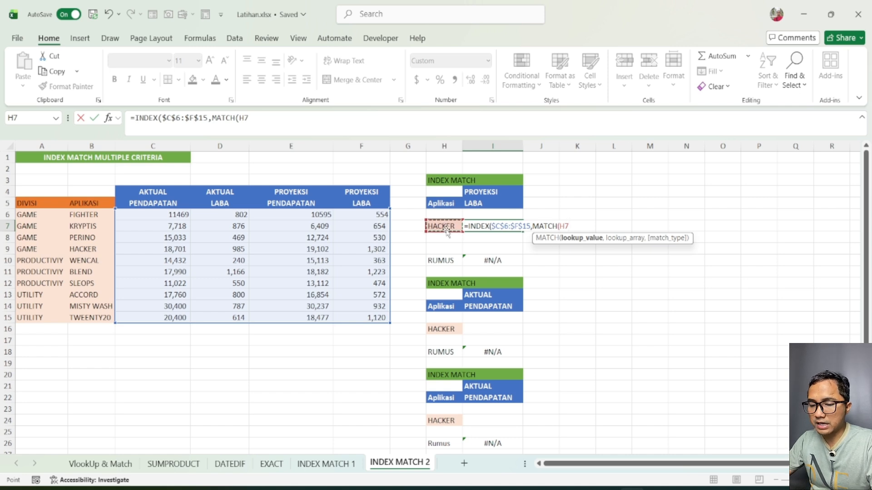
{"action": "key", "text": "F4"}
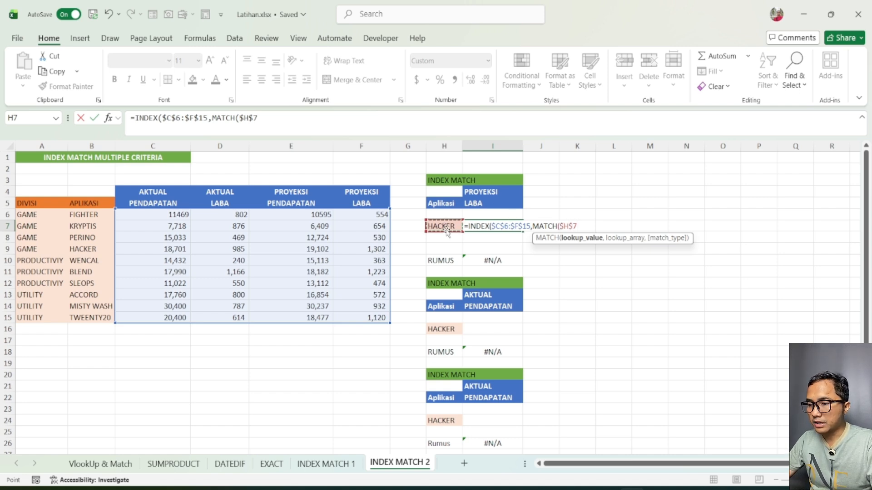
{"action": "type", "text": ","}
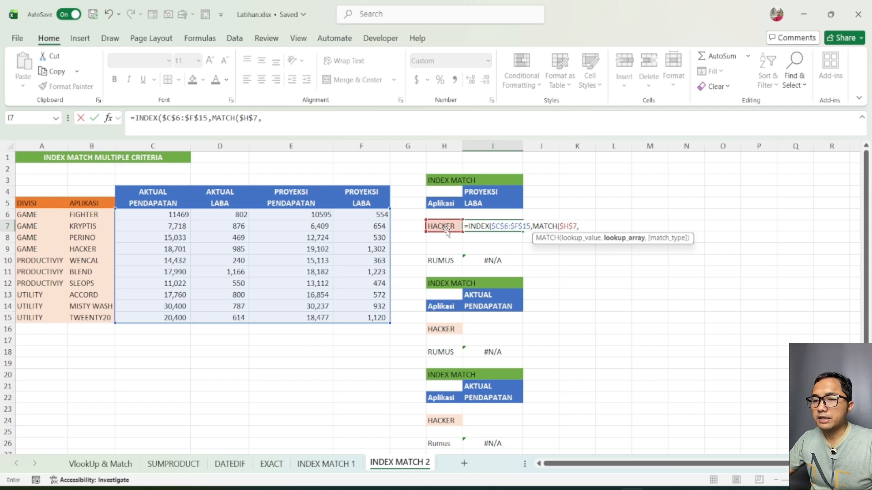
{"action": "left_click_drag", "start_coordinate": [93, 213], "coordinate": [87, 313]}
{"action": "key", "text": "F4"}
{"action": "type", "text": ",0"}
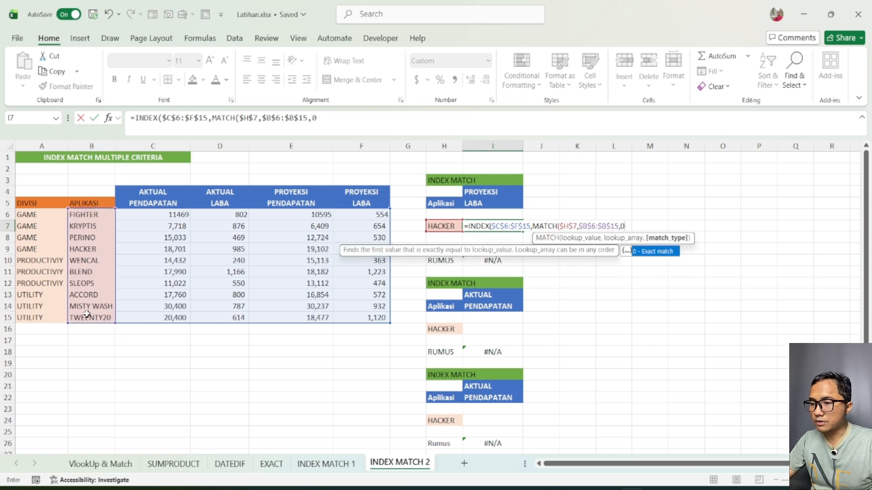
{"action": "type", "text": ")"}
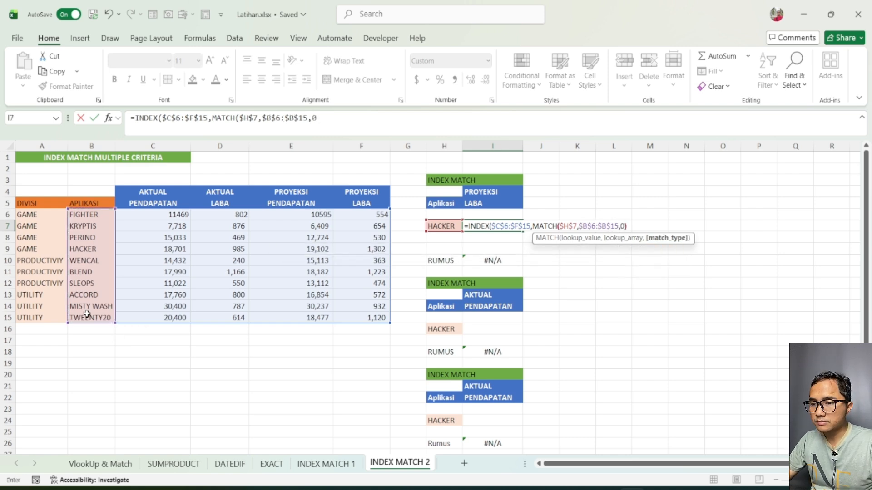
Step: Add MATCH(I4&I5,C4:F5,0) as the column number argument and complete the INDEX formula in I7
{"action": "type", "text": ","}
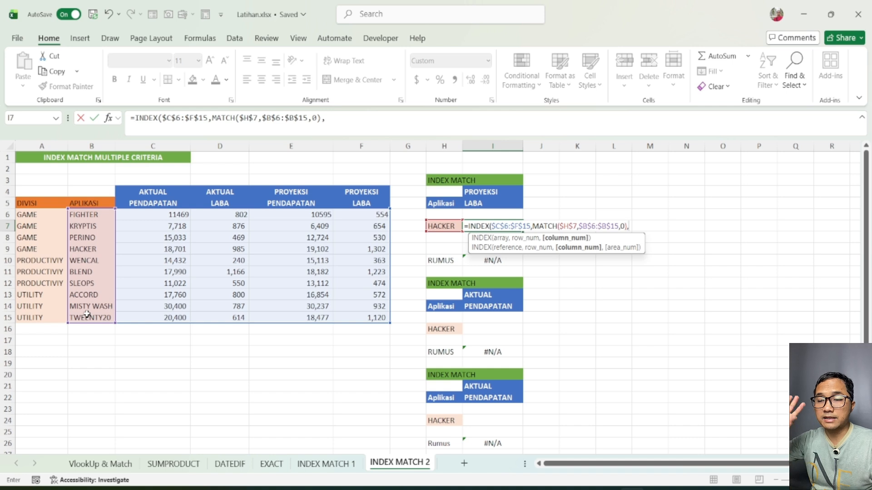
{"action": "type", "text": "MATC"}
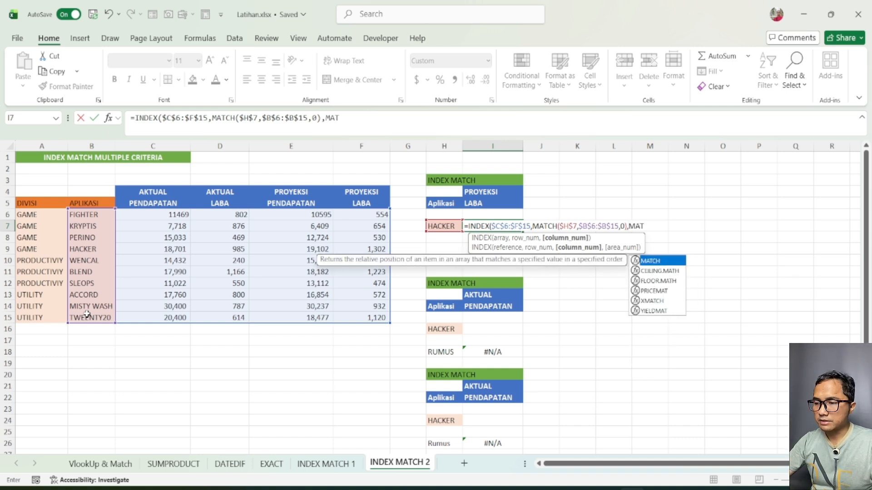
{"action": "key", "text": "Tab"}
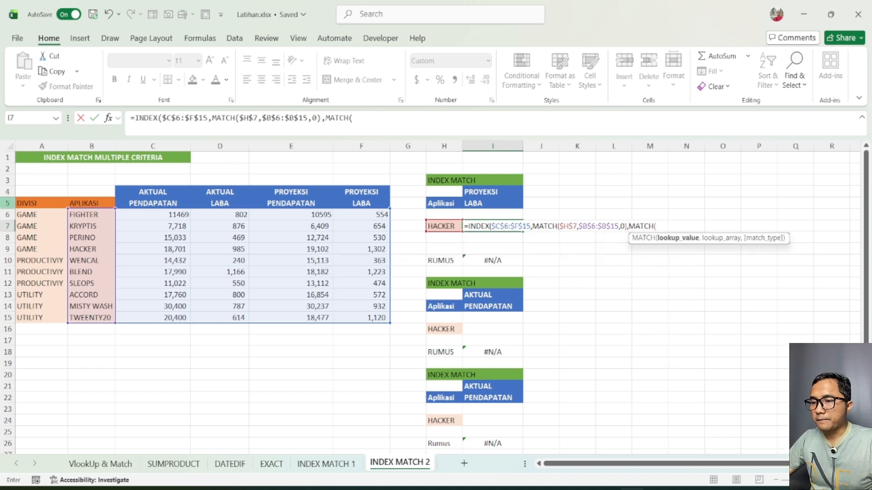
{"action": "left_click", "coordinate": [495, 191]}
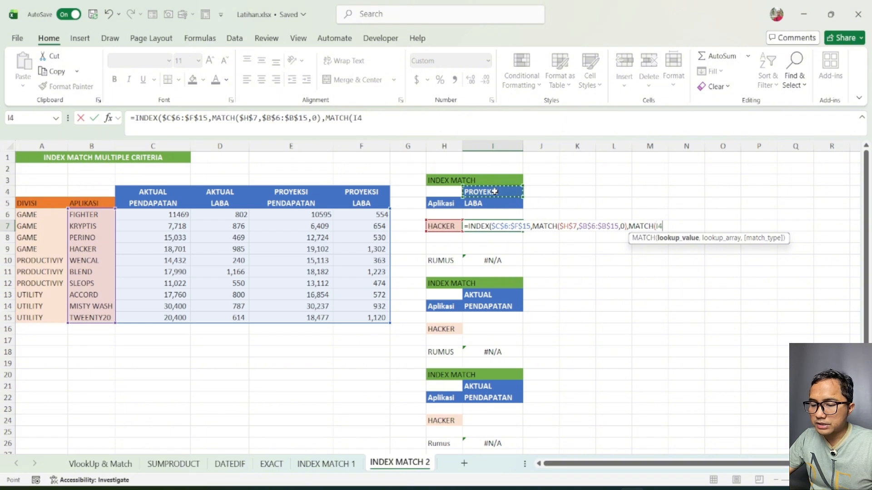
{"action": "type", "text": "&"}
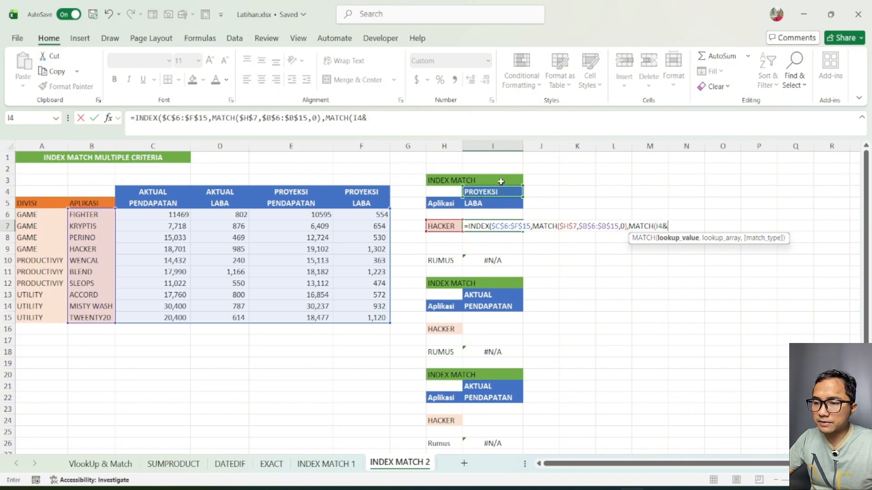
{"action": "left_click", "coordinate": [484, 203]}
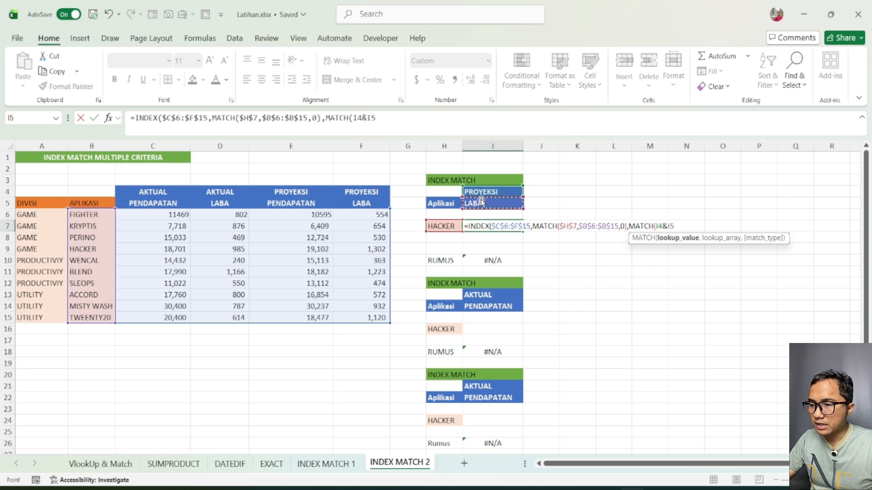
{"action": "type", "text": ","}
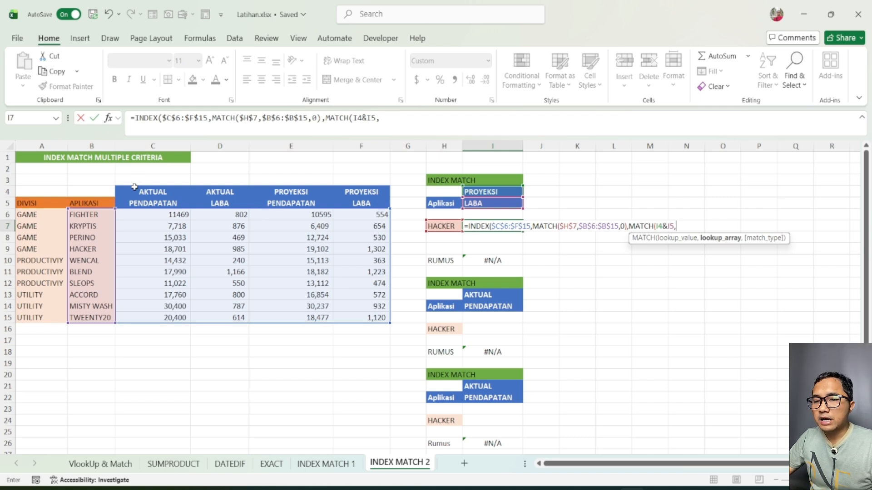
{"action": "left_click_drag", "start_coordinate": [134, 188], "coordinate": [350, 206]}
{"action": "type", "text": ","}
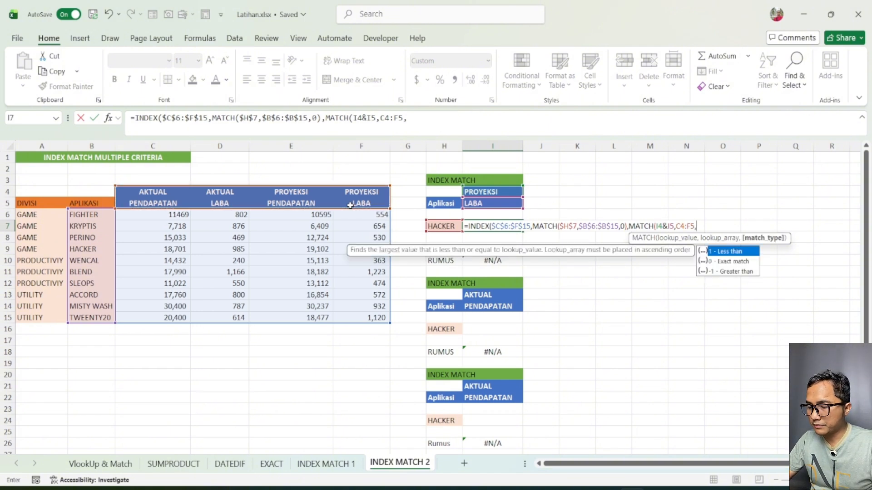
{"action": "type", "text": "0"}
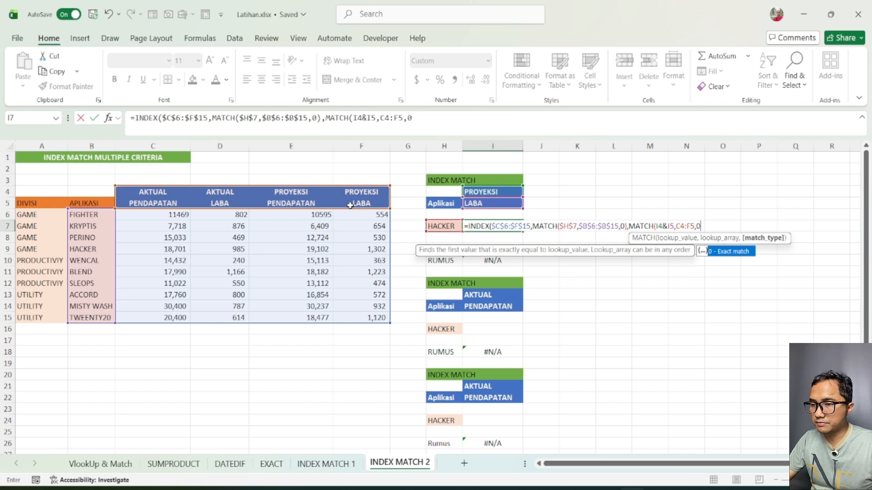
{"action": "type", "text": ")"}
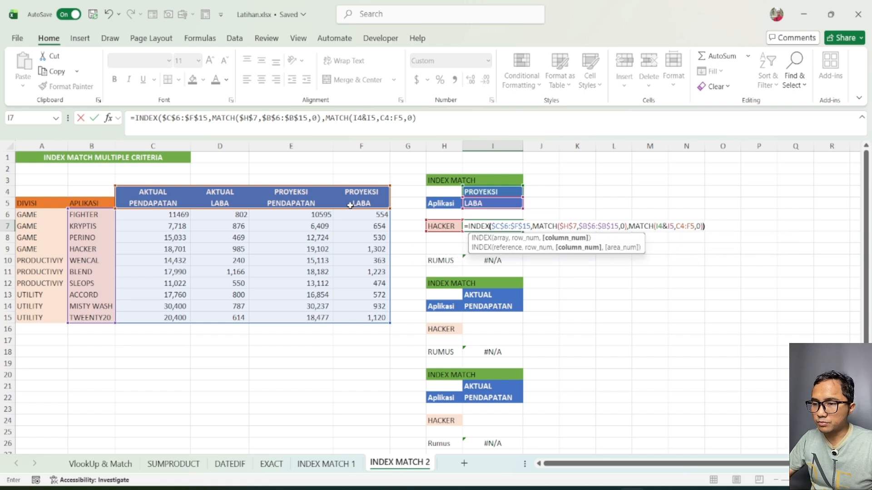
{"action": "type", "text": ")"}
{"action": "key", "text": "Return"}
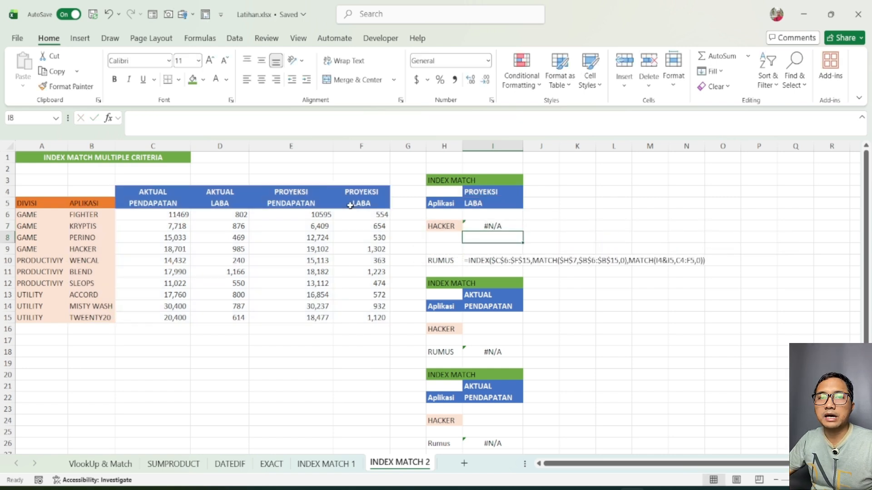
Step: Enter =C4&C5 in helper cell C3 above the table headers and fill the formula across to F3
{"action": "left_click", "coordinate": [511, 227]}
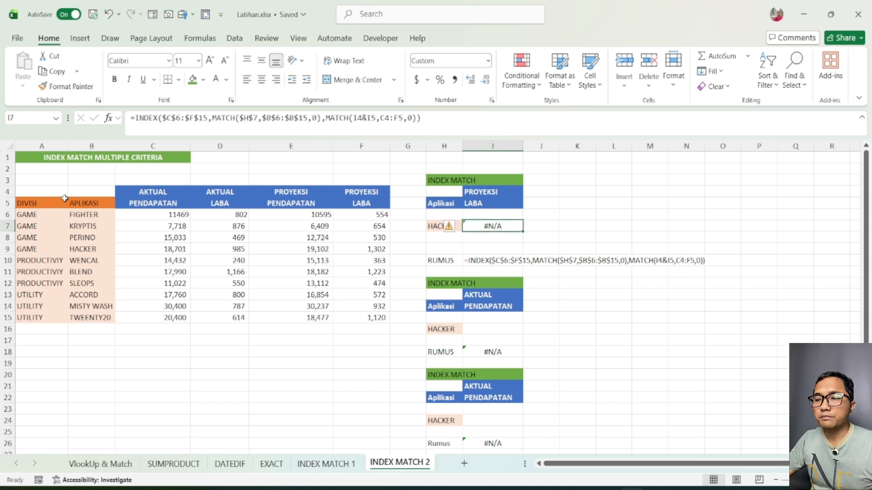
{"action": "left_click", "coordinate": [147, 181]}
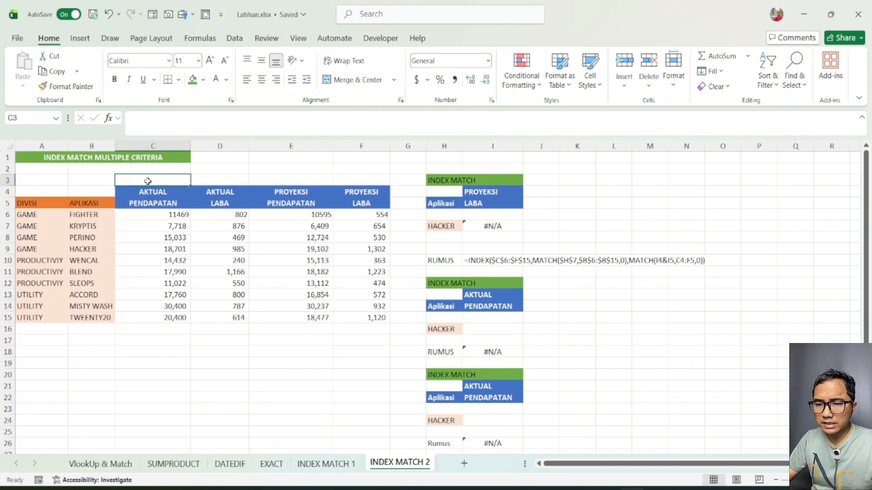
{"action": "type", "text": "="}
{"action": "key", "text": "Down"}
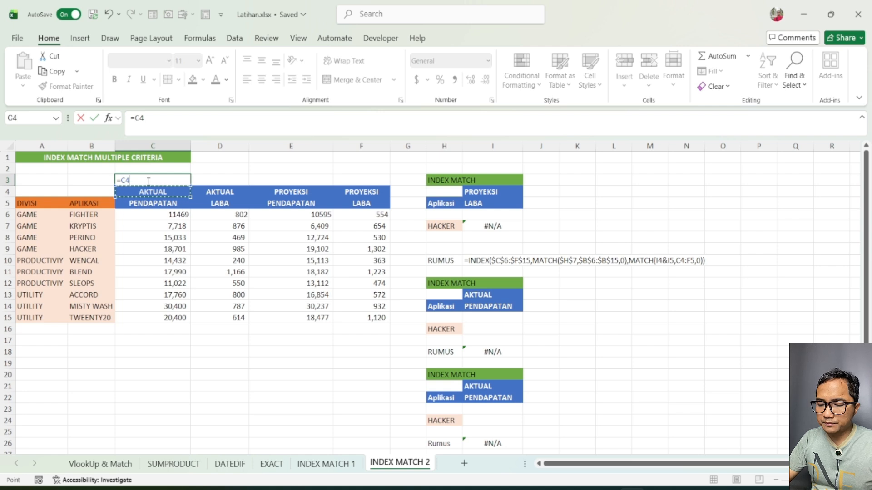
{"action": "type", "text": "&"}
{"action": "key", "text": "Down"}
{"action": "key", "text": "Down"}
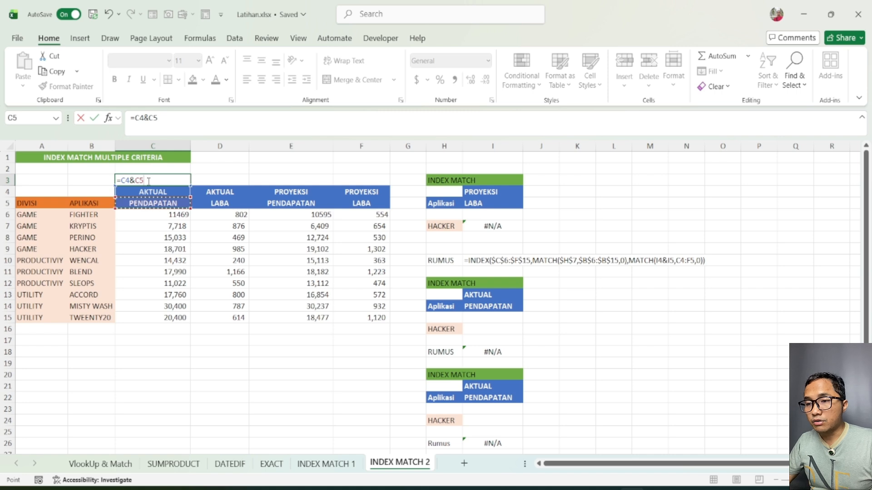
{"action": "key", "text": "Return"}
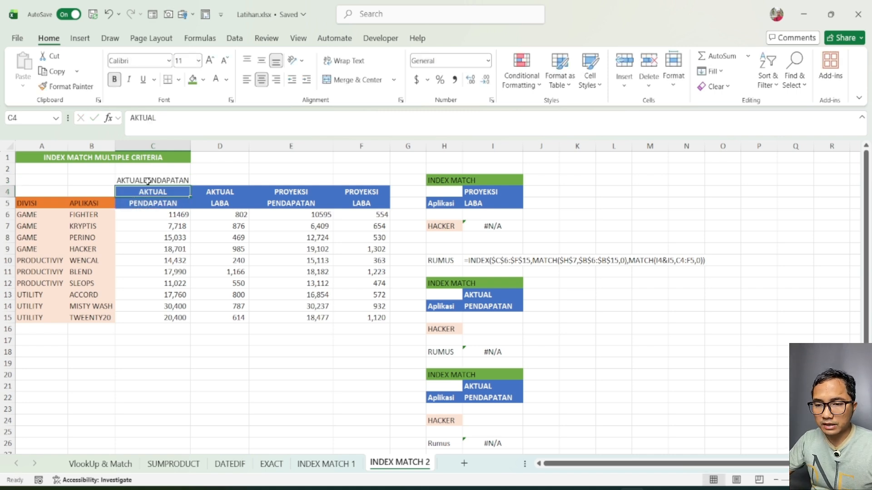
{"action": "left_click", "coordinate": [163, 180]}
{"action": "left_click_drag", "start_coordinate": [191, 183], "coordinate": [386, 182]}
Step: Replace the lookup array of the column MATCH in I7's formula with $C$3:$F$3, using match type 0
{"action": "left_click", "coordinate": [509, 227]}
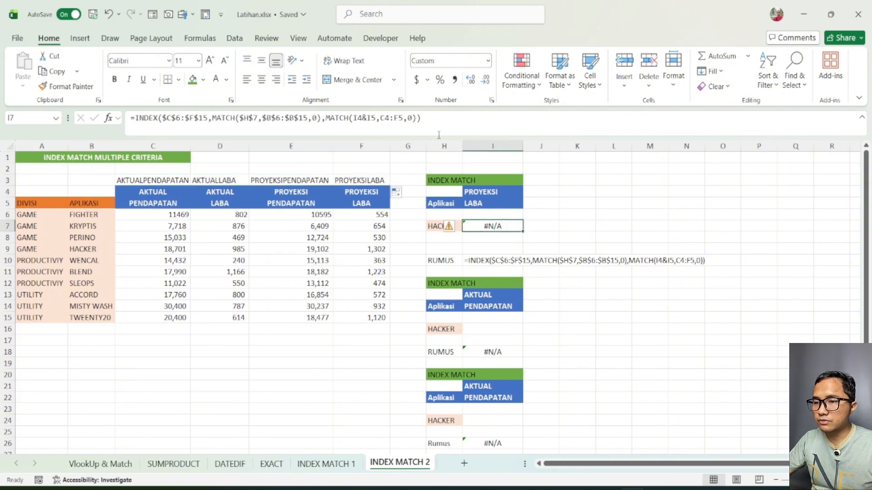
{"action": "left_click", "coordinate": [433, 117]}
{"action": "key", "text": "BackSpace"}
{"action": "key", "text": "BackSpace"}
{"action": "key", "text": "BackSpace"}
{"action": "key", "text": "BackSpace"}
{"action": "key", "text": "BackSpace"}
{"action": "key", "text": "BackSpace"}
{"action": "key", "text": "BackSpace"}
{"action": "key", "text": "BackSpace"}
{"action": "key", "text": "BackSpace"}
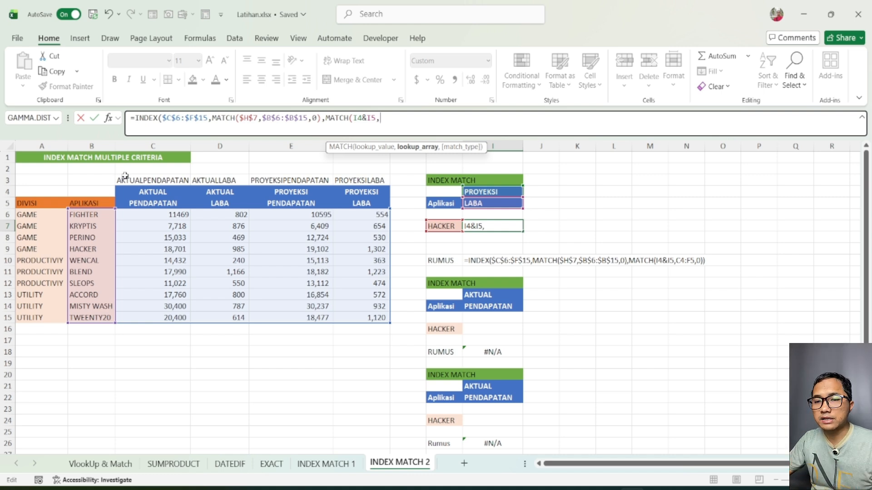
{"action": "left_click_drag", "start_coordinate": [125, 178], "coordinate": [351, 181]}
{"action": "key", "text": "F4"}
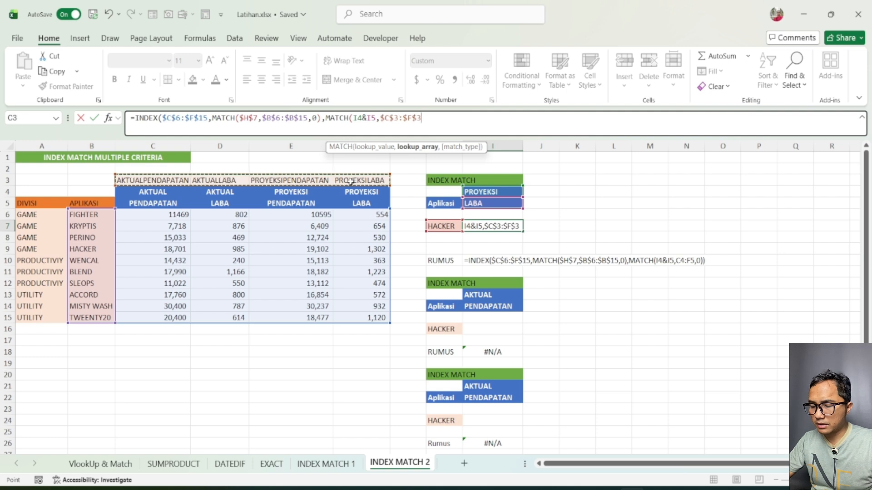
{"action": "type", "text": ",0"}
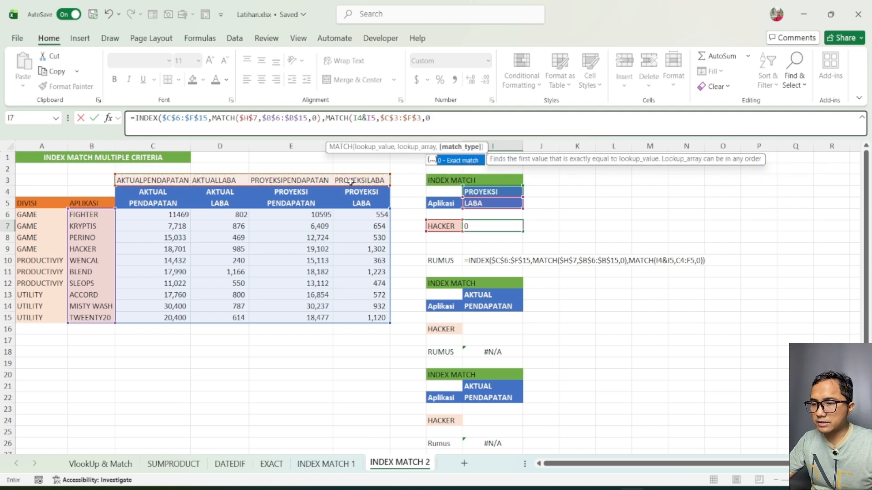
{"action": "type", "text": ")"}
{"action": "key", "text": "Return"}
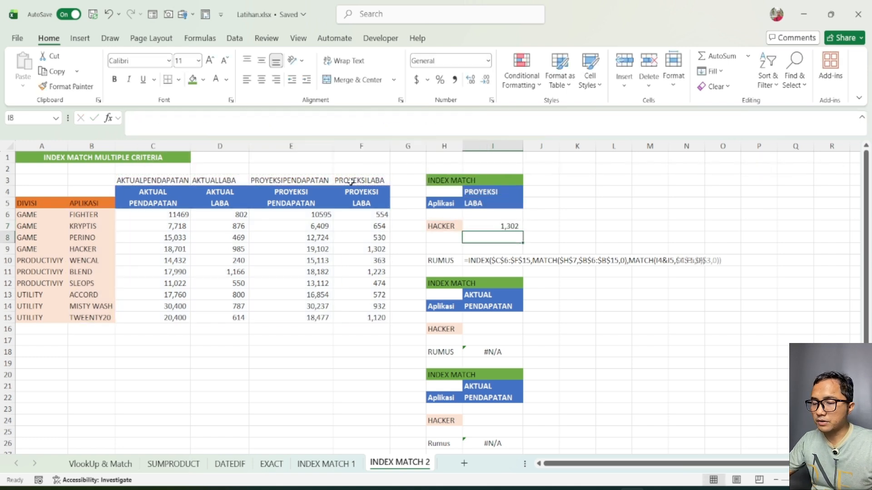
{"action": "left_click", "coordinate": [507, 225]}
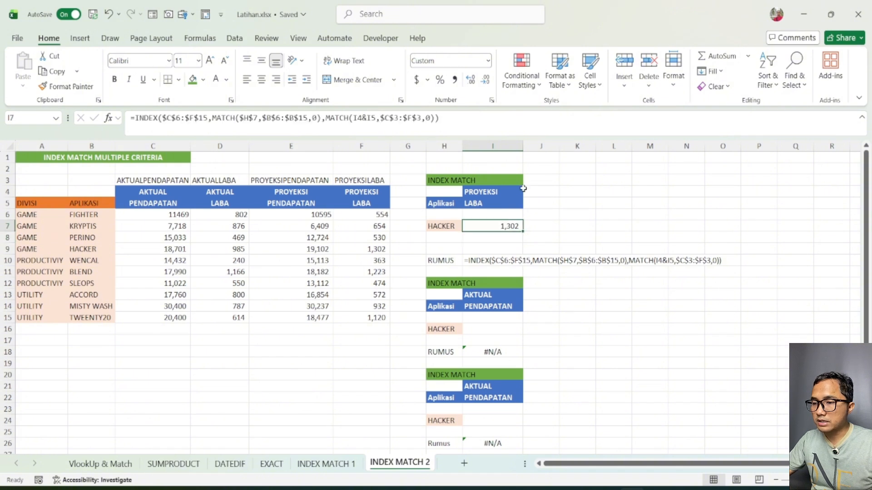
Step: Set the first lookup block's criteria to AKTUAL in I4 and PENDAPATAN in I5
{"action": "left_click", "coordinate": [514, 188]}
{"action": "left_click", "coordinate": [528, 191]}
{"action": "left_click", "coordinate": [496, 205]}
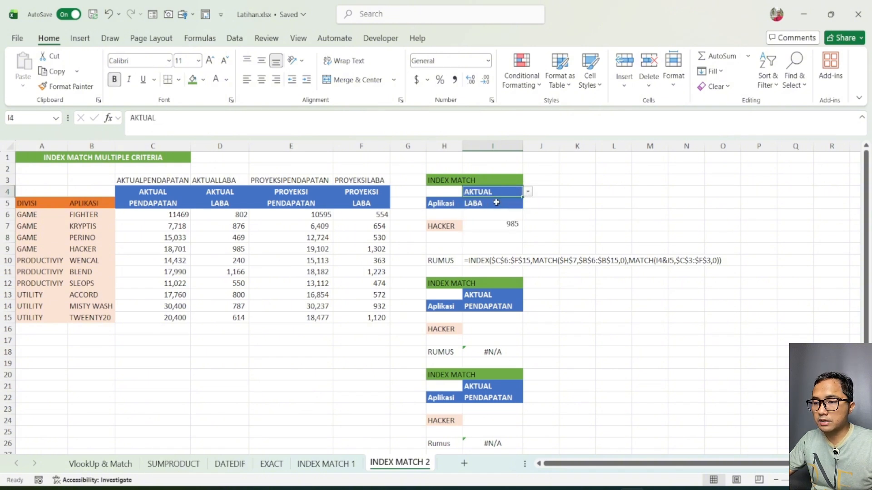
{"action": "left_click", "coordinate": [528, 203]}
{"action": "left_click", "coordinate": [485, 214]}
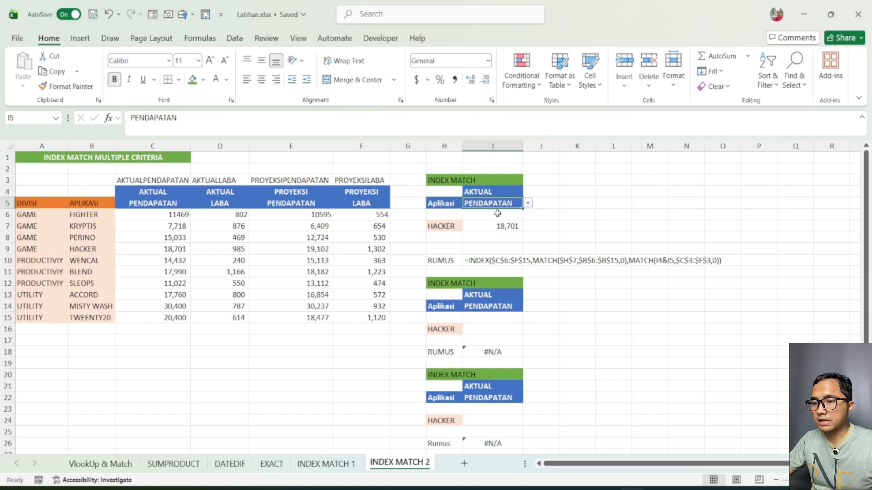
Step: Choose FIGHTER as the application in H7
{"action": "left_click", "coordinate": [440, 226]}
{"action": "left_click", "coordinate": [467, 226]}
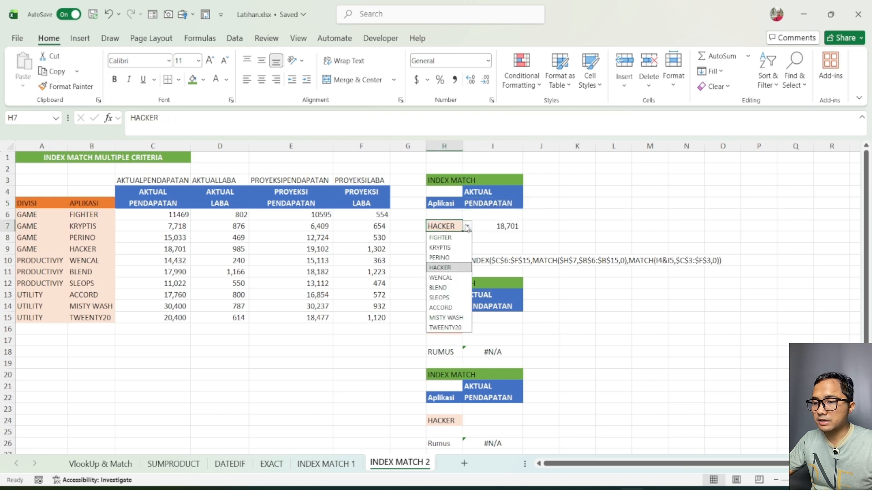
{"action": "left_click", "coordinate": [441, 237]}
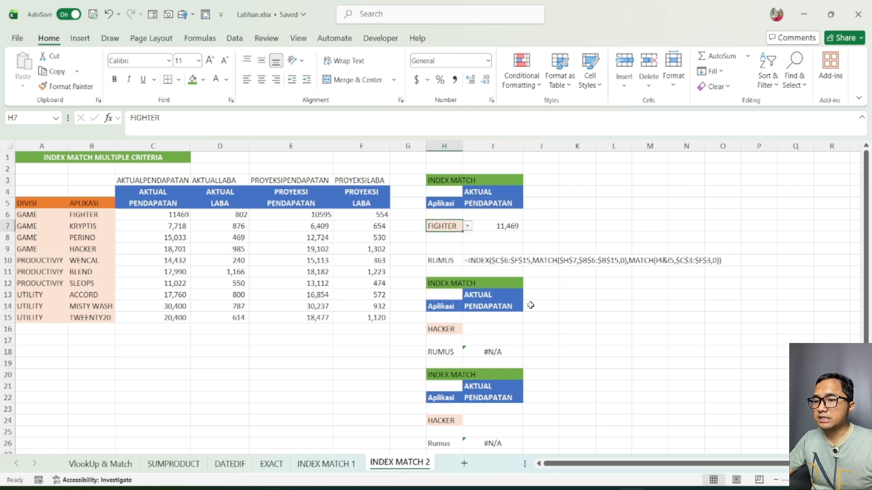
Step: Start an INDEX formula in I16 with the absolute range $C$6:$F$15 as its array
{"action": "left_click", "coordinate": [487, 329]}
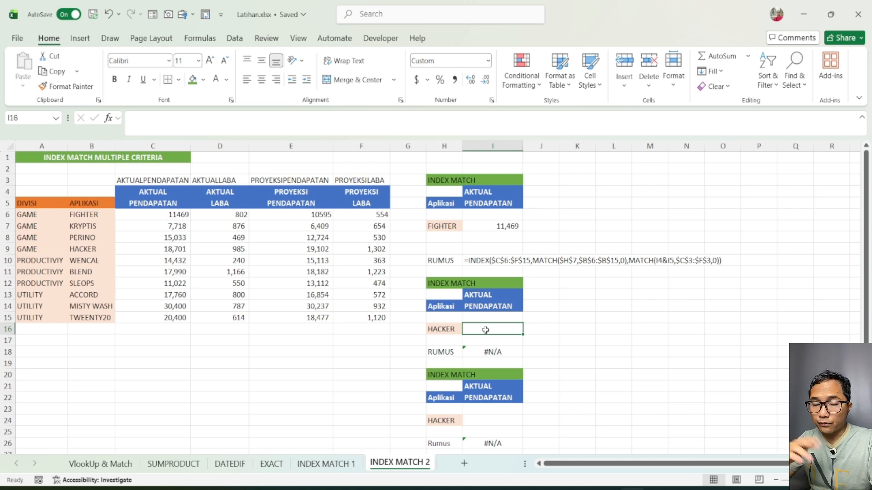
{"action": "type", "text": "=IND"}
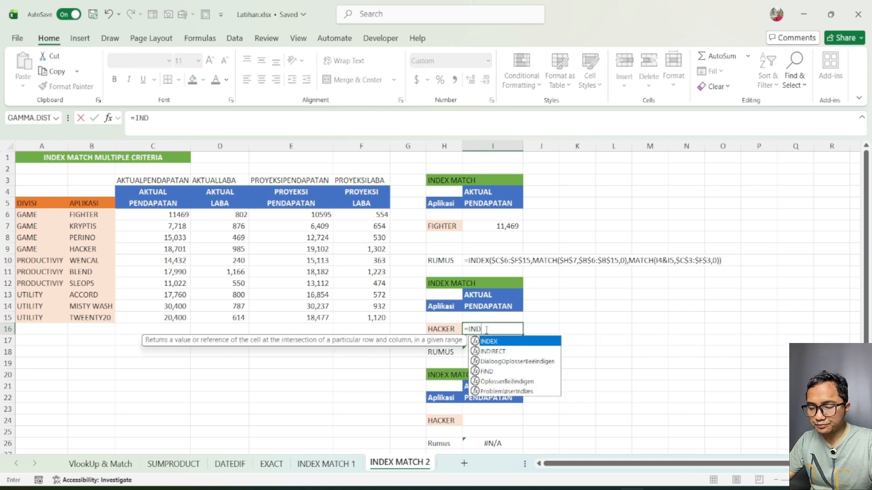
{"action": "type", "text": "EX("}
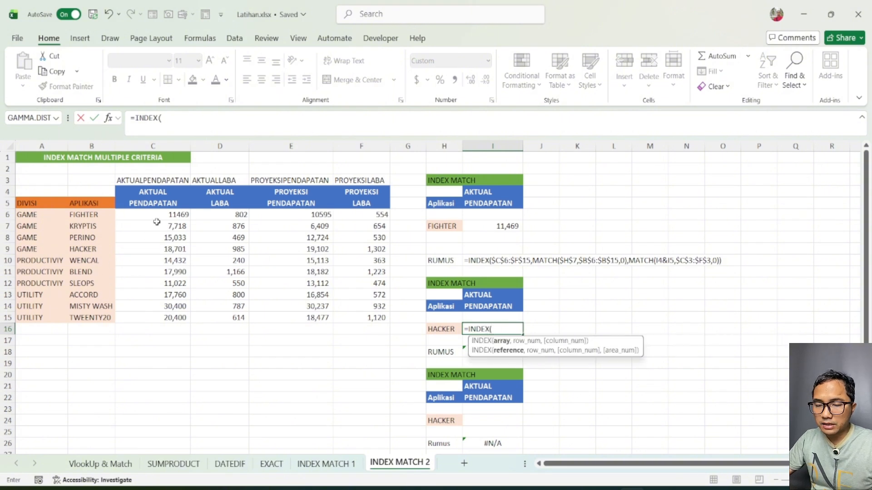
{"action": "left_click_drag", "start_coordinate": [157, 214], "coordinate": [352, 322]}
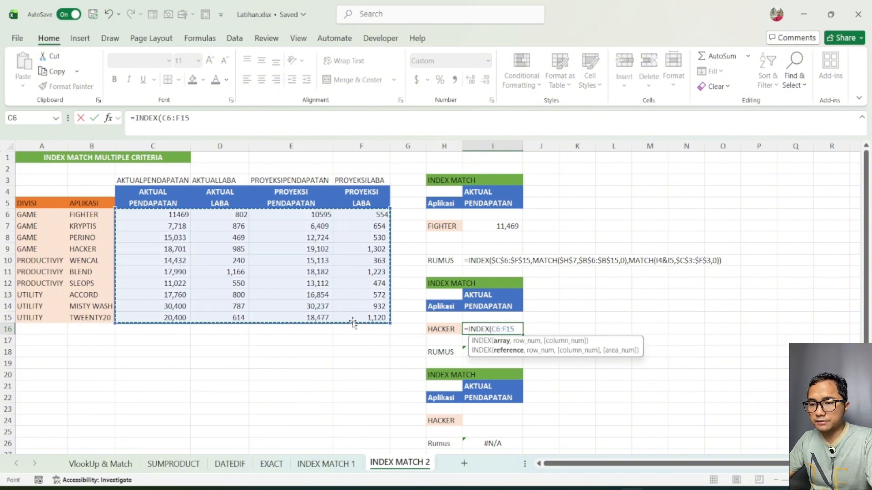
{"action": "key", "text": "F4"}
Step: Add MATCH($H$16,$B$6:$B$15,0) as the row number argument of I16's INDEX formula
{"action": "type", "text": ",MAT"}
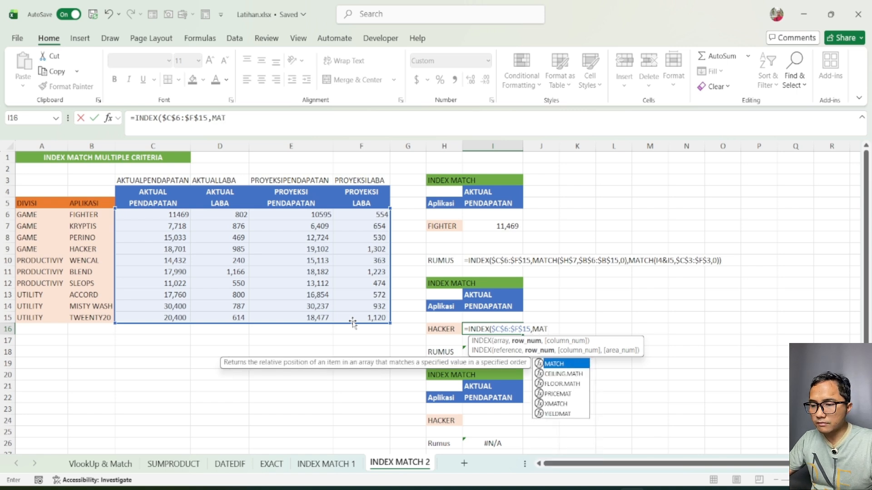
{"action": "key", "text": "Tab"}
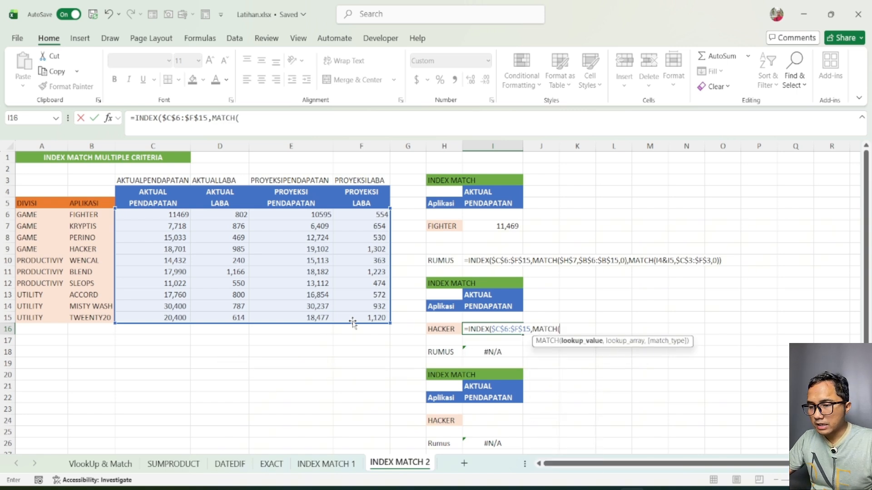
{"action": "left_click", "coordinate": [444, 330]}
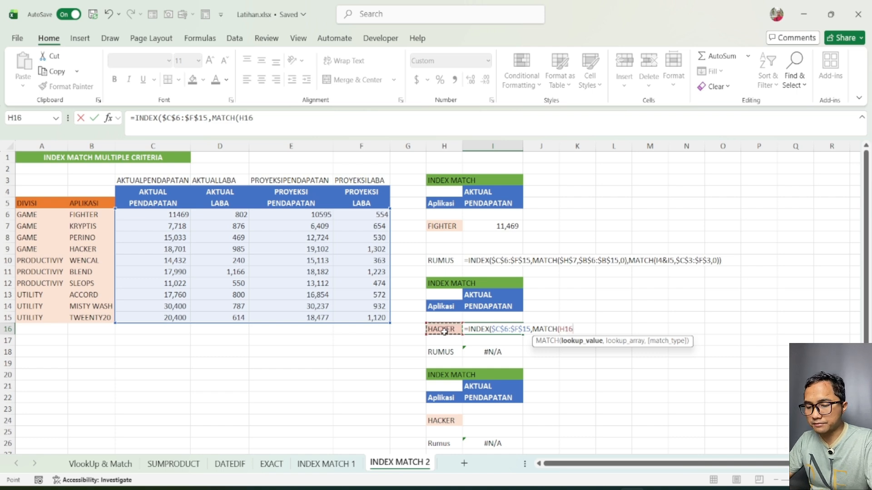
{"action": "key", "text": "F4"}
{"action": "type", "text": ","}
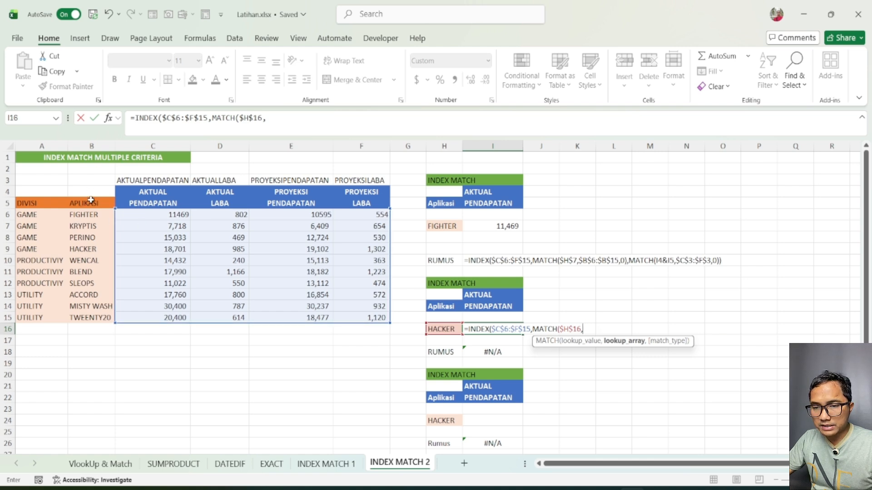
{"action": "left_click", "coordinate": [98, 215]}
{"action": "left_click_drag", "start_coordinate": [97, 216], "coordinate": [94, 313]}
{"action": "key", "text": "F4"}
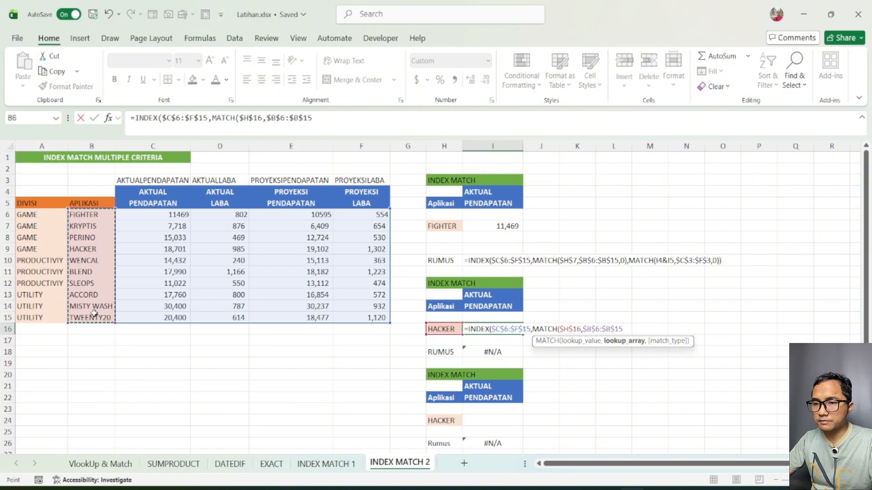
{"action": "type", "text": ",0"}
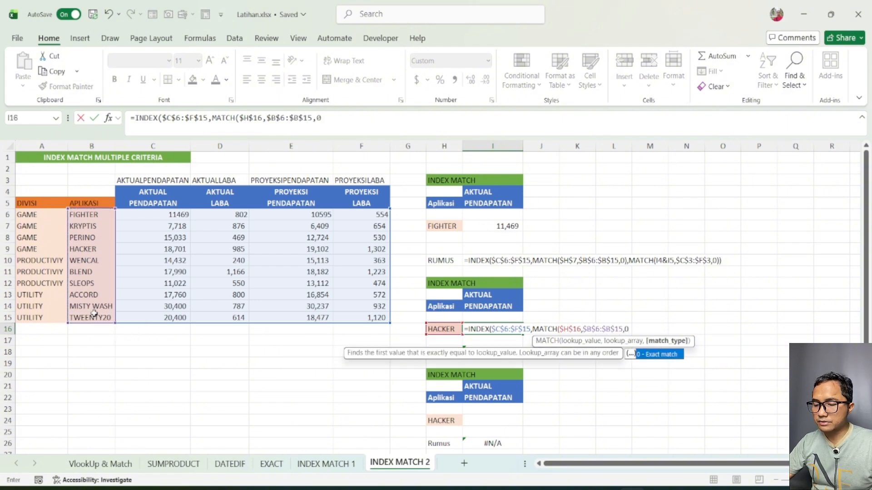
{"action": "type", "text": "),"}
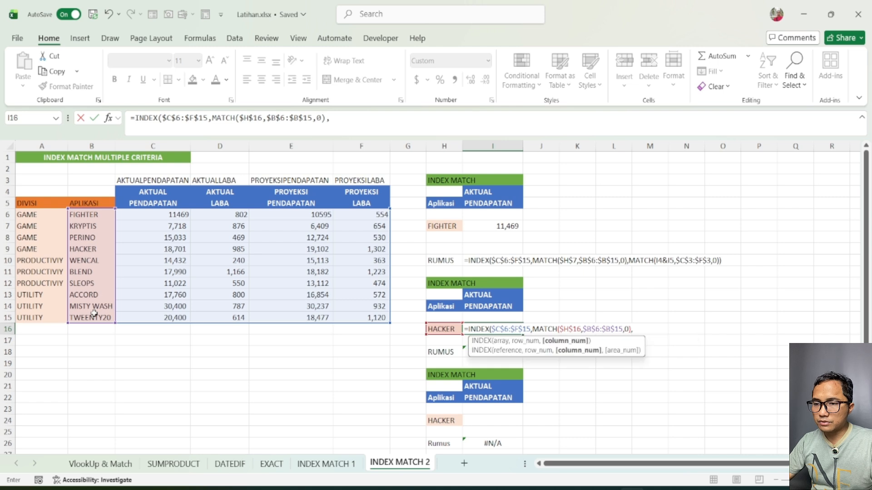
Step: Begin the column number argument with a MATCH function that uses I13&I14 as its lookup value
{"action": "type", "text": "MA"}
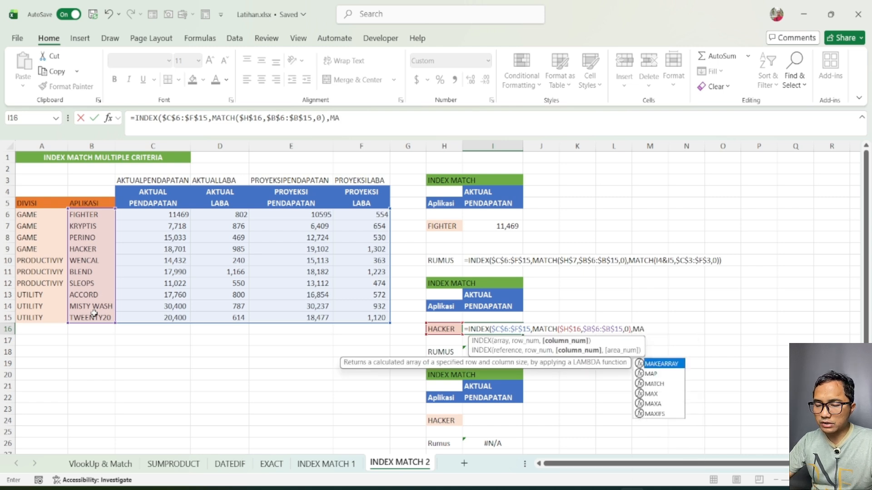
{"action": "type", "text": "TCH("}
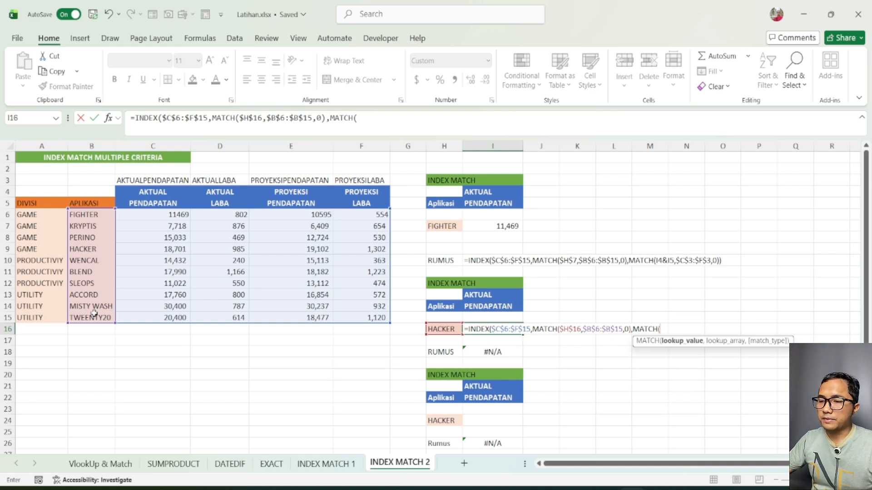
{"action": "left_click", "coordinate": [484, 296]}
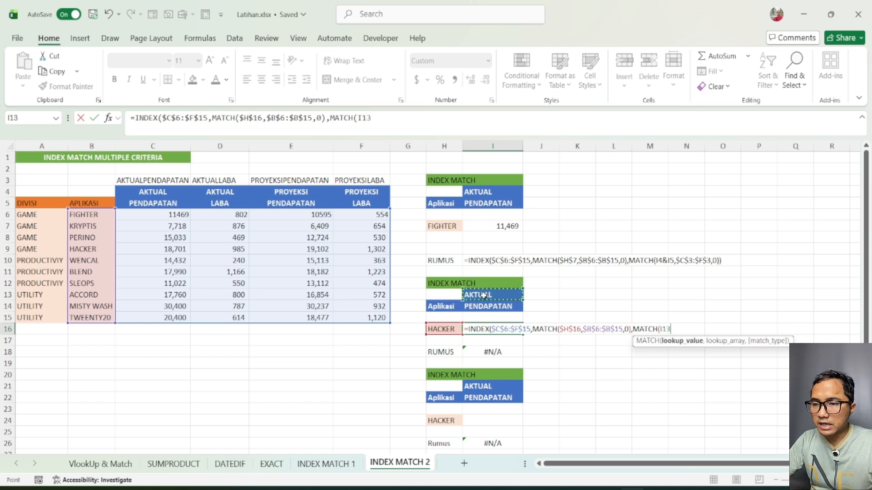
{"action": "type", "text": "&"}
{"action": "left_click", "coordinate": [488, 308]}
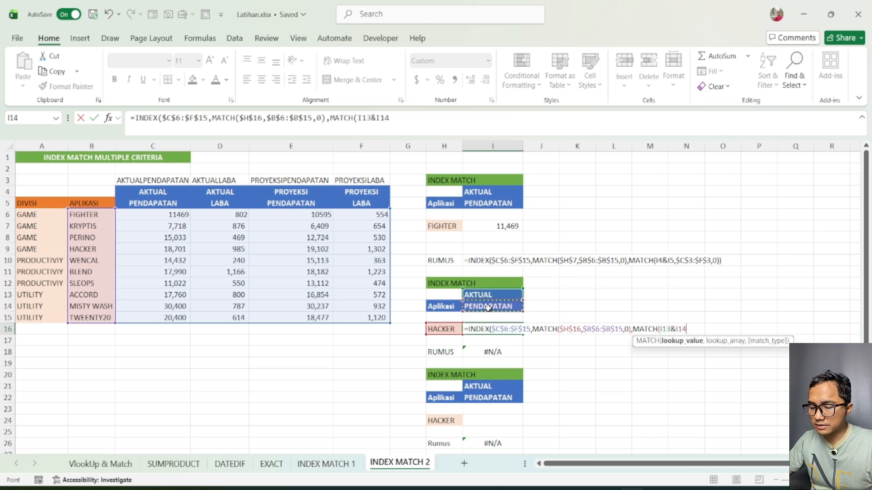
{"action": "type", "text": ","}
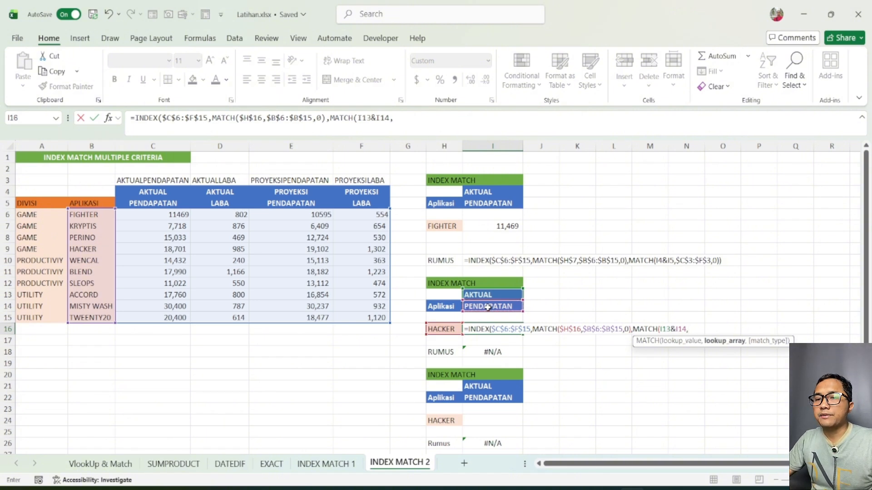
Step: Complete I16's column MATCH with the joined lookup array C4:F4&C5:F5 and match type 0, and enter the formula as an array formula
{"action": "left_click", "coordinate": [140, 192]}
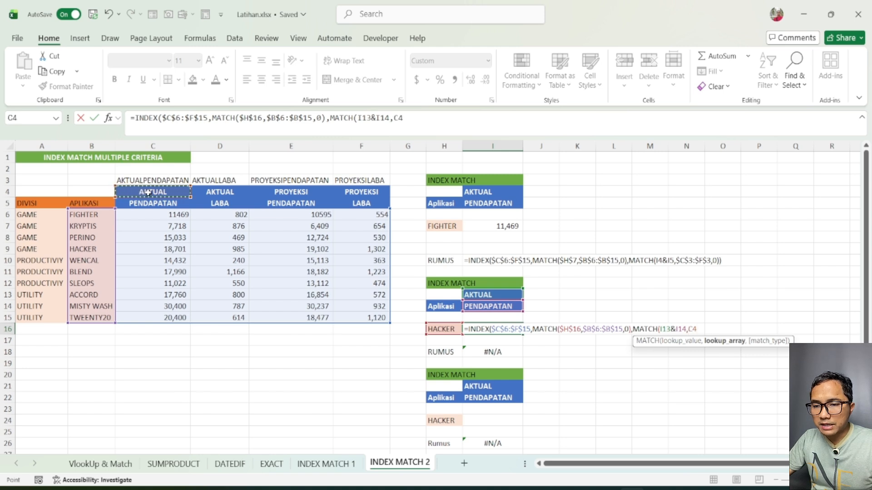
{"action": "left_click_drag", "start_coordinate": [175, 195], "coordinate": [345, 192]}
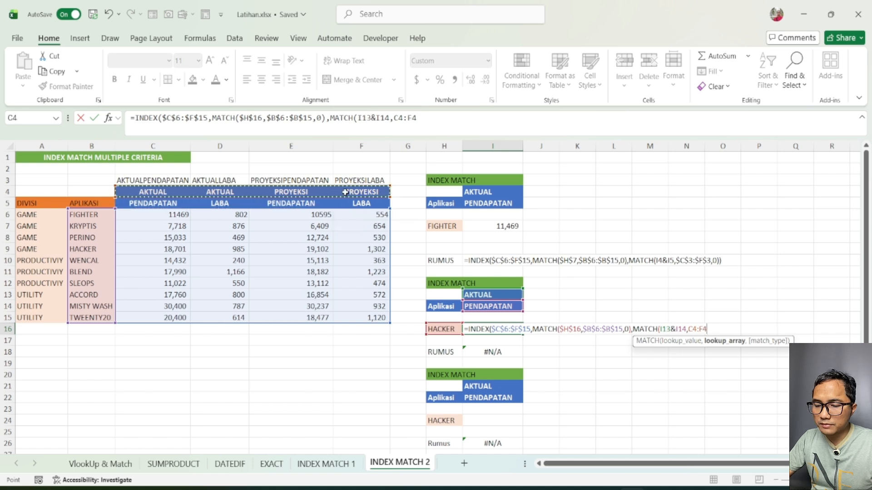
{"action": "type", "text": "&"}
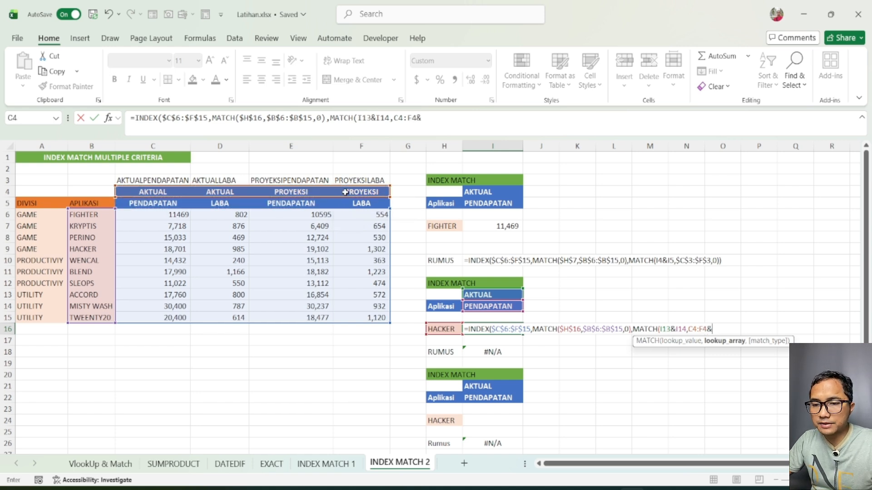
{"action": "left_click", "coordinate": [151, 204]}
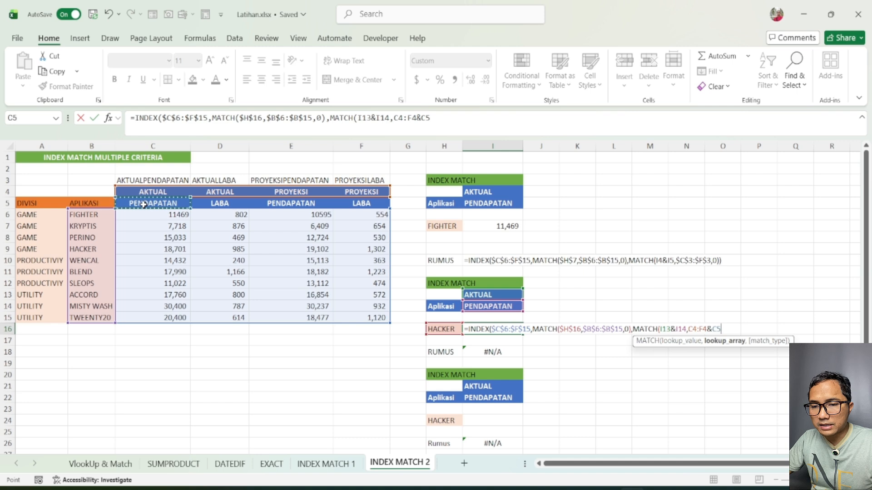
{"action": "left_click_drag", "start_coordinate": [152, 205], "coordinate": [350, 205]}
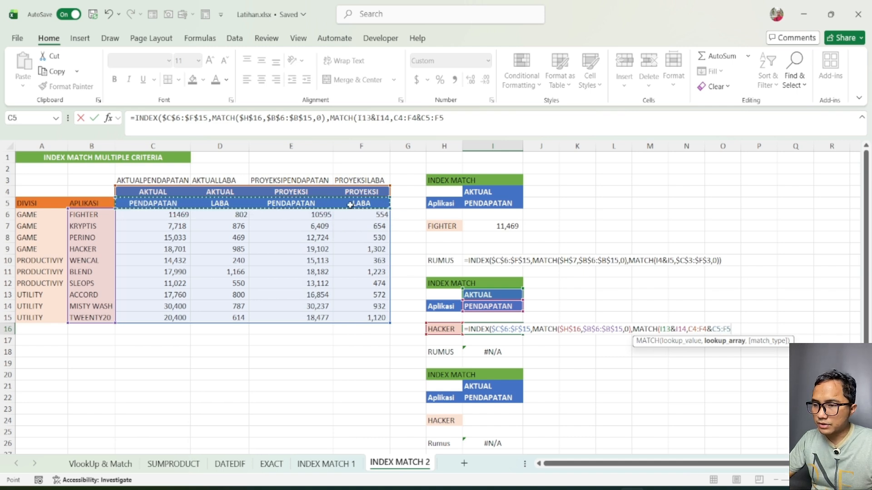
{"action": "type", "text": ",0"}
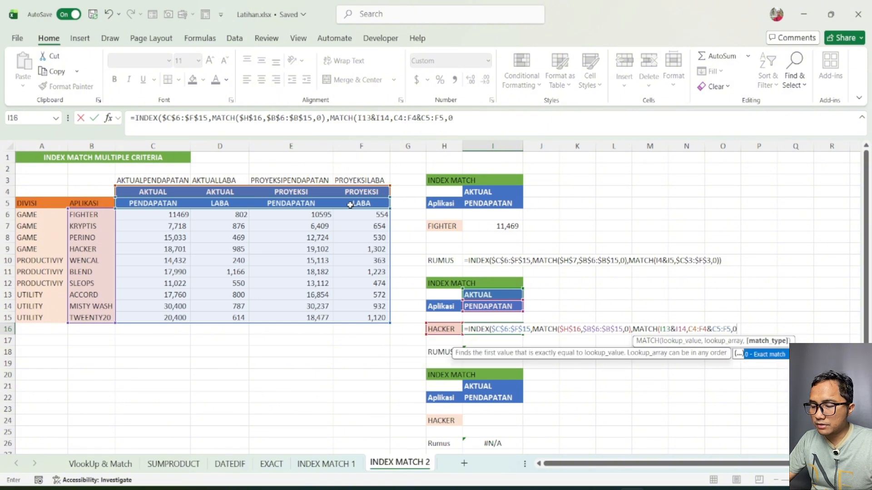
{"action": "type", "text": "))"}
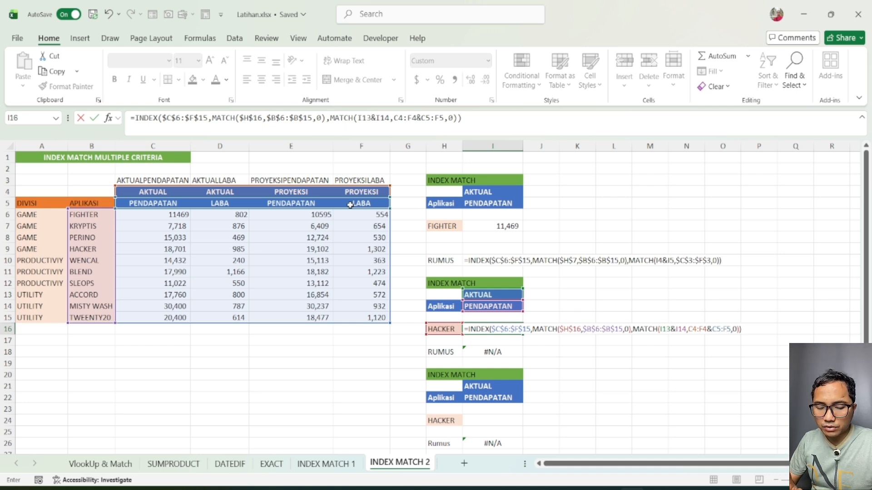
{"action": "key", "text": "ctrl+shift+Return"}
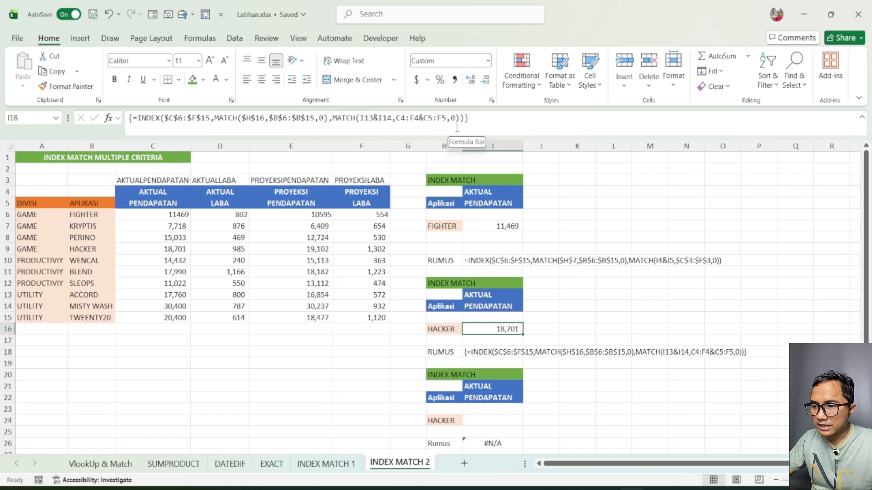
{"action": "key", "text": "Down"}
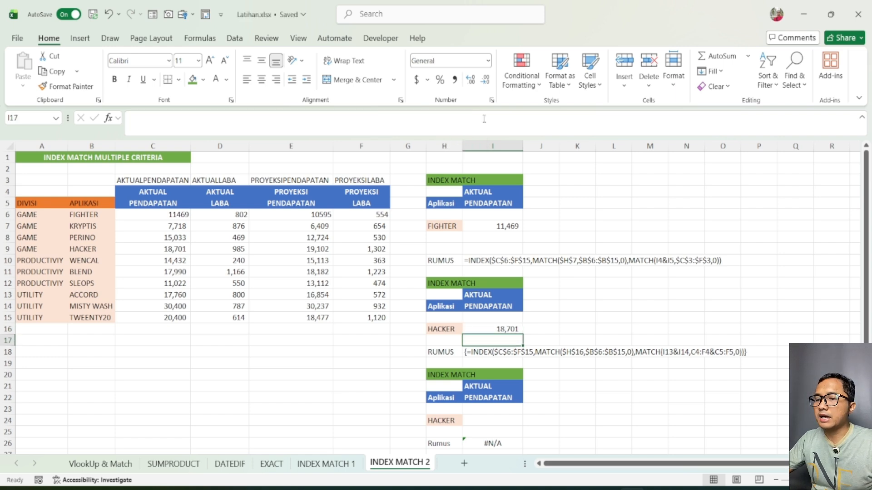
Step: Choose PROYEKSI as the header criterion in I13 and FIGHTER as the application in H16
{"action": "left_click", "coordinate": [495, 294]}
{"action": "left_click", "coordinate": [527, 295]}
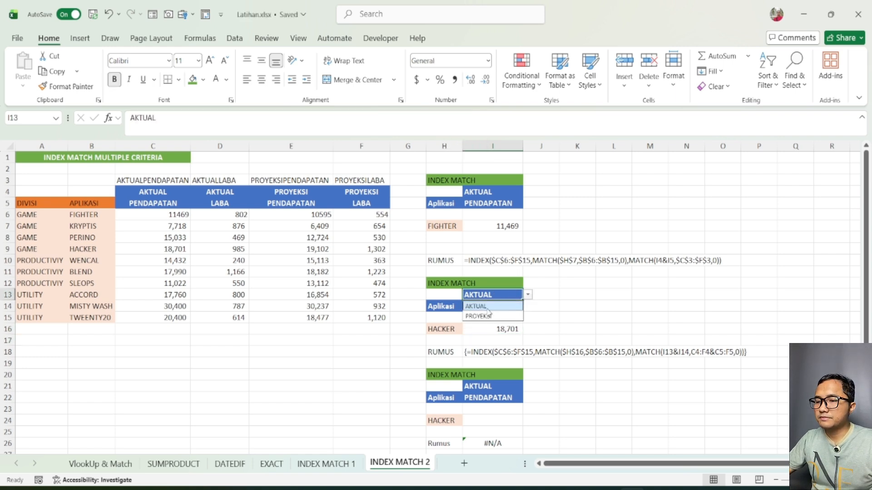
{"action": "left_click", "coordinate": [488, 317]}
{"action": "left_click", "coordinate": [449, 328]}
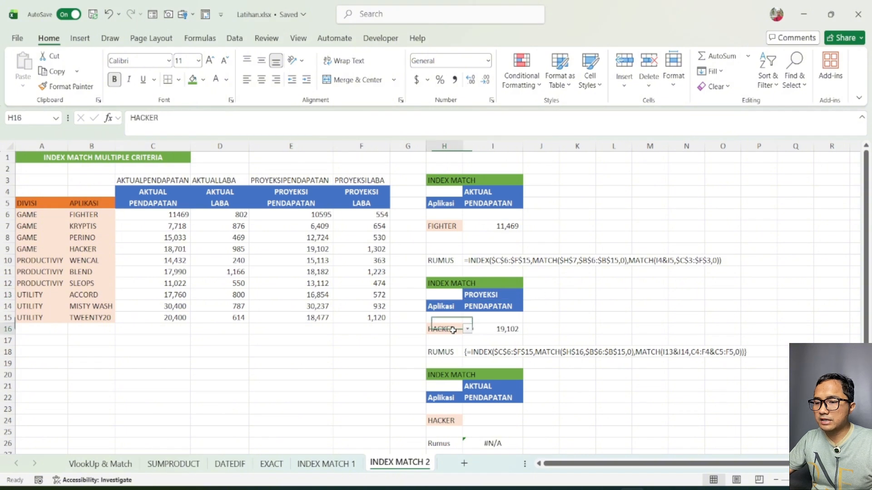
{"action": "left_click", "coordinate": [468, 330]}
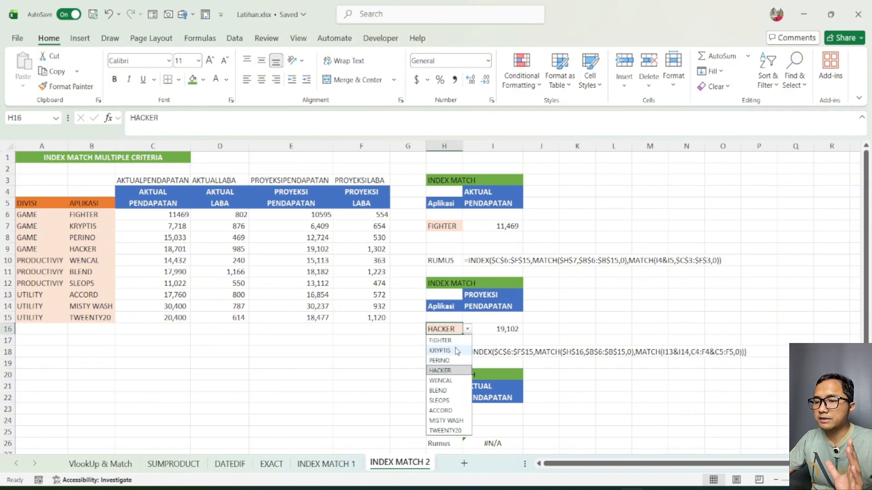
{"action": "left_click", "coordinate": [441, 341]}
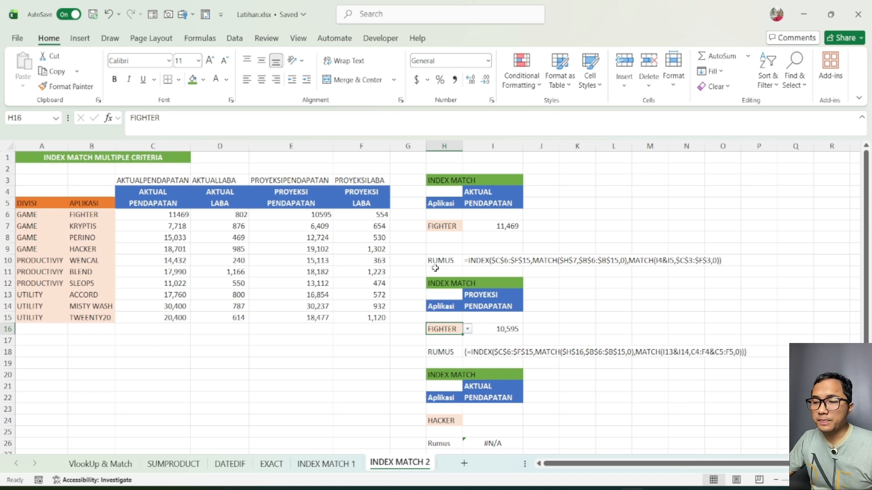
Step: Start an INDEX formula in I24 with the absolute range $C$6:$F$15 as its array
{"action": "scroll", "coordinate": [477, 336], "scroll_direction": "down", "scroll_amount": 2}
{"action": "left_click", "coordinate": [467, 357]}
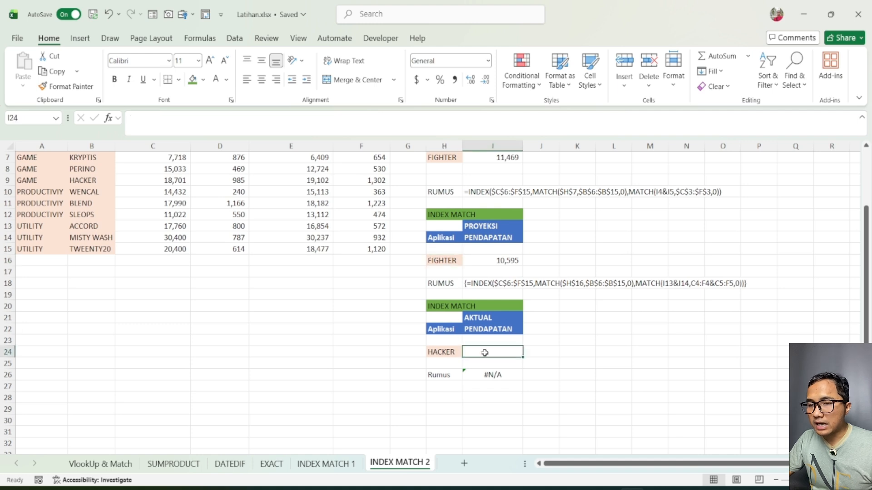
{"action": "scroll", "coordinate": [420, 308], "scroll_direction": "up", "scroll_amount": 2}
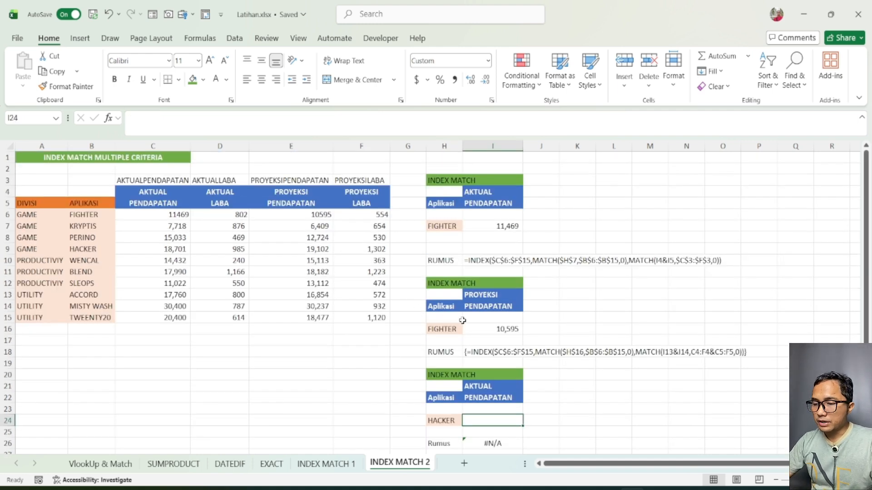
{"action": "type", "text": "=IN"}
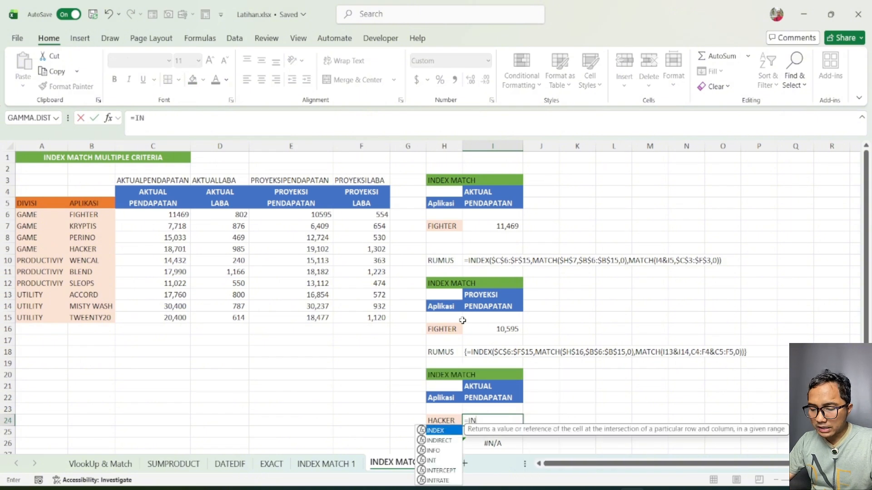
{"action": "type", "text": "DEX("}
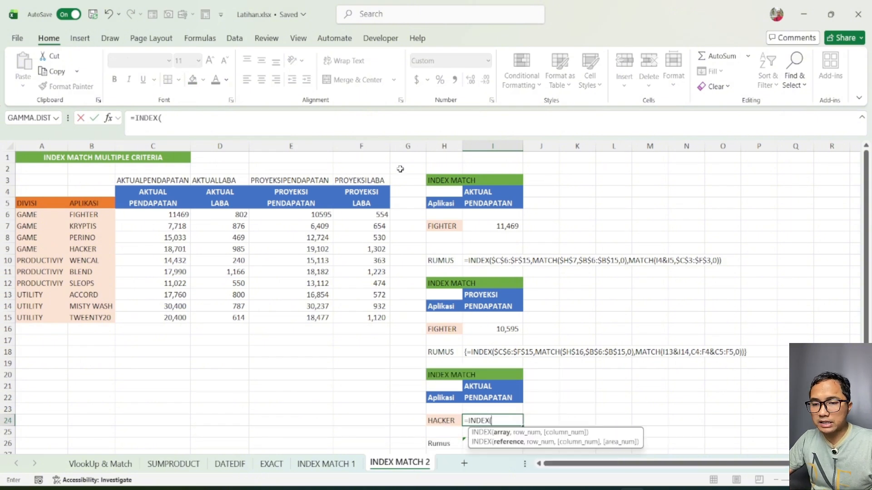
{"action": "left_click_drag", "start_coordinate": [157, 220], "coordinate": [344, 319]}
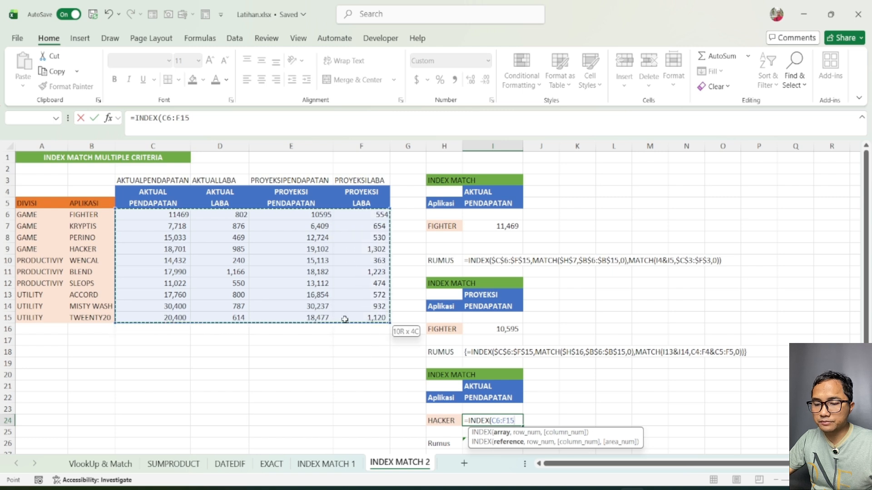
{"action": "key", "text": "F4"}
Step: Add MATCH($H$24,$B$6:$B$15,0) as the row number argument of I24's INDEX formula
{"action": "type", "text": ",MAT"}
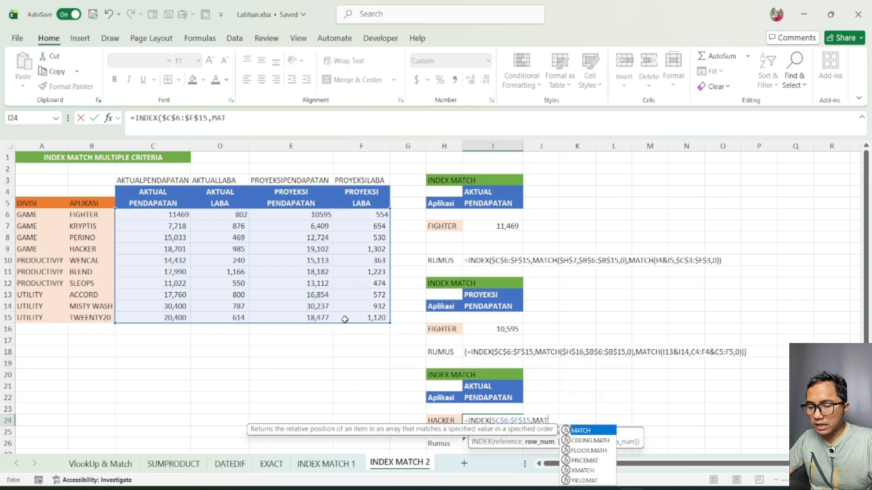
{"action": "type", "text": "C"}
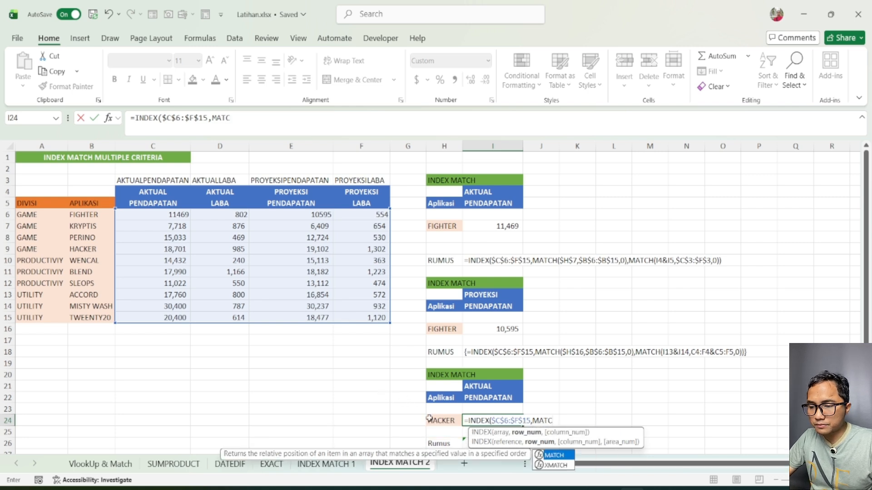
{"action": "type", "text": "H("}
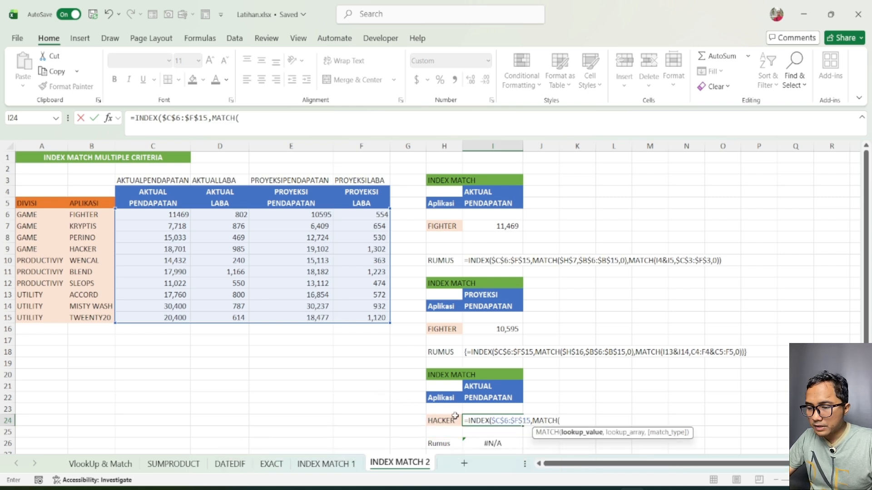
{"action": "left_click", "coordinate": [453, 419]}
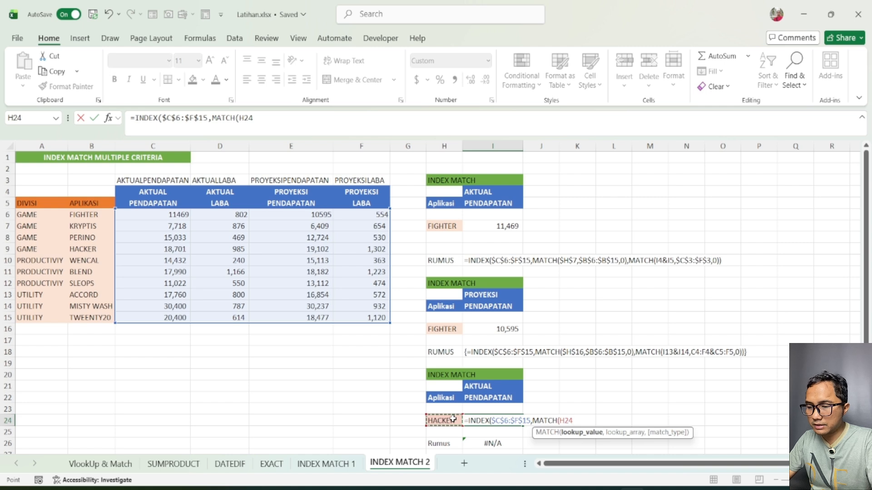
{"action": "key", "text": "F4"}
{"action": "type", "text": ","}
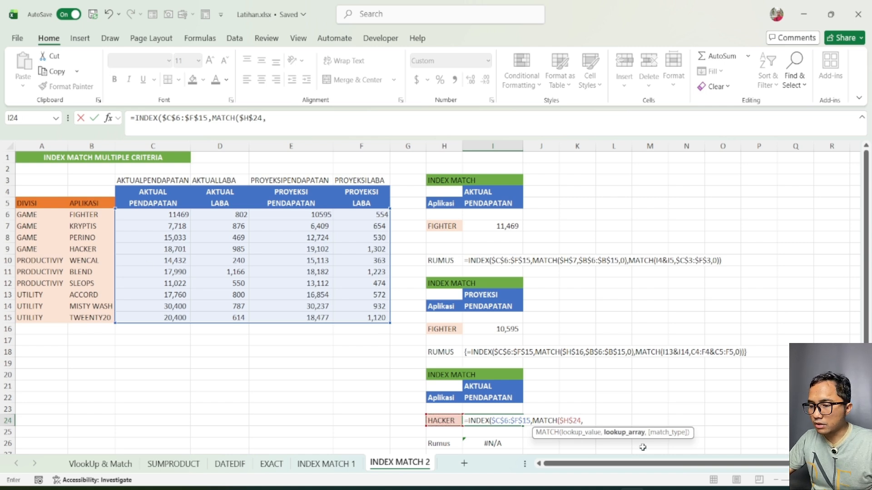
{"action": "left_click_drag", "start_coordinate": [86, 214], "coordinate": [89, 318]}
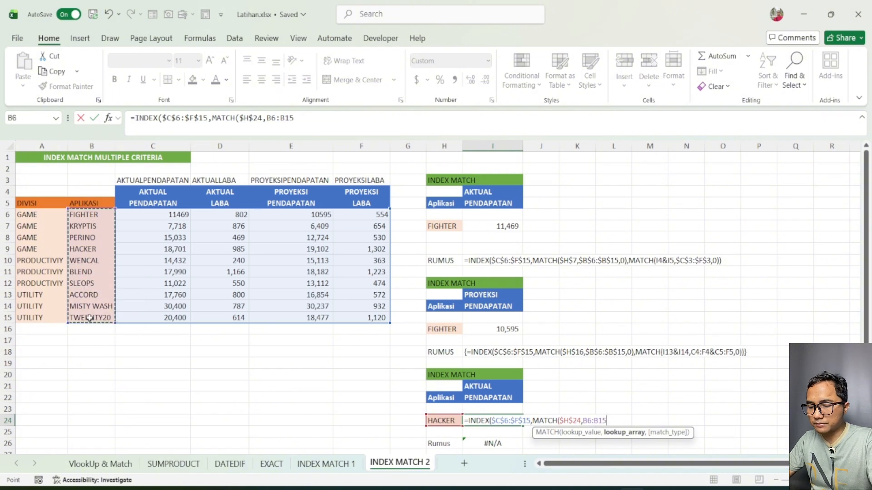
{"action": "key", "text": "F4"}
{"action": "type", "text": ",0"}
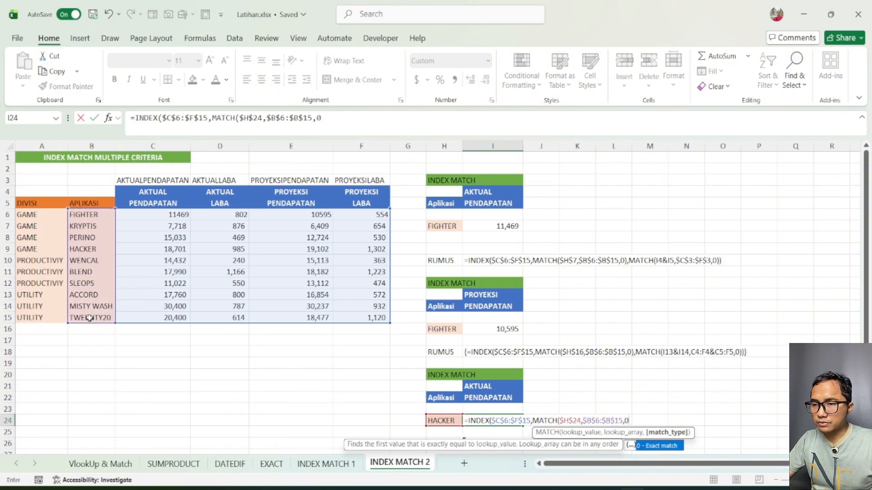
{"action": "type", "text": ")"}
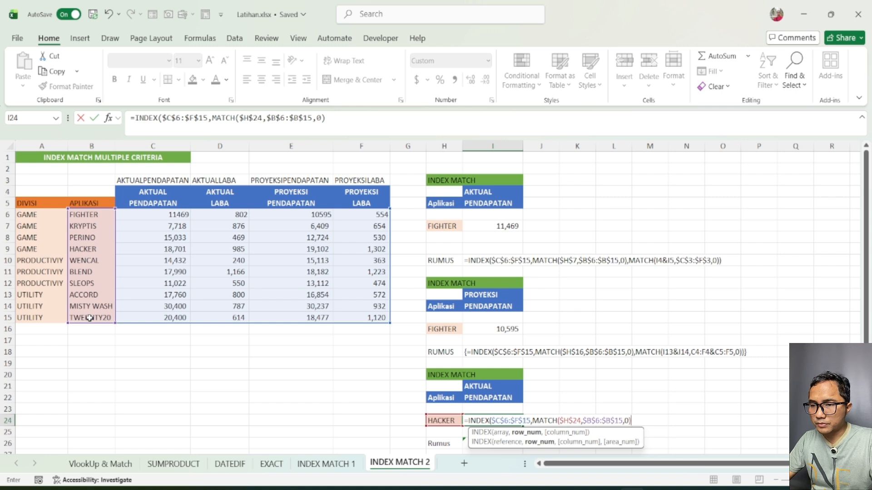
Step: Begin the column number argument of I24's formula with a MATCH function that uses I21&I22 as its lookup value
{"action": "type", "text": ",MATCH("}
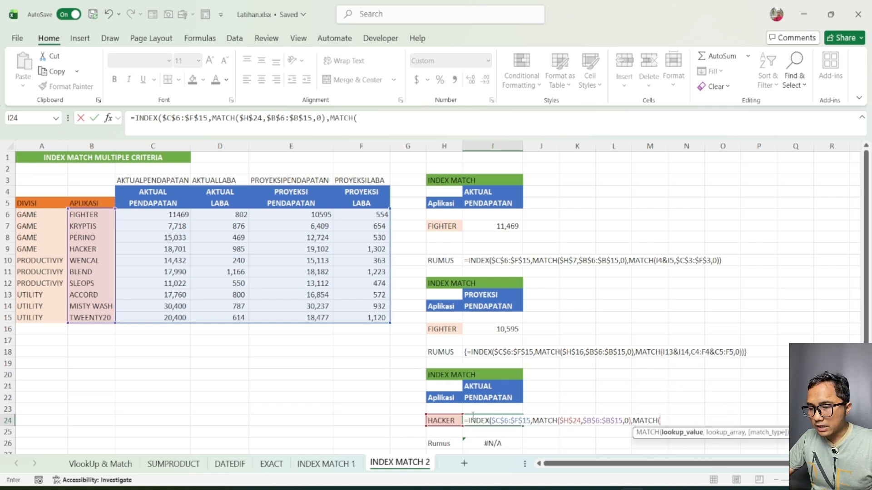
{"action": "left_click", "coordinate": [483, 386]}
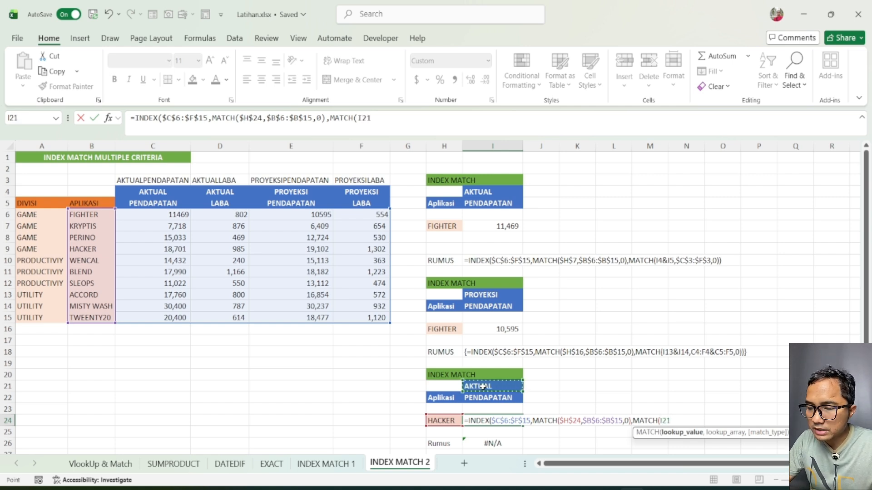
{"action": "type", "text": "&"}
{"action": "left_click", "coordinate": [489, 400]}
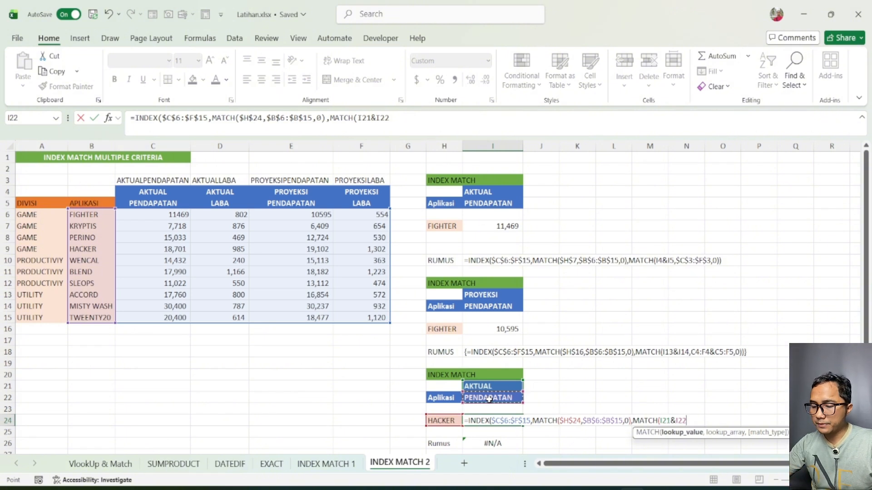
{"action": "type", "text": ","}
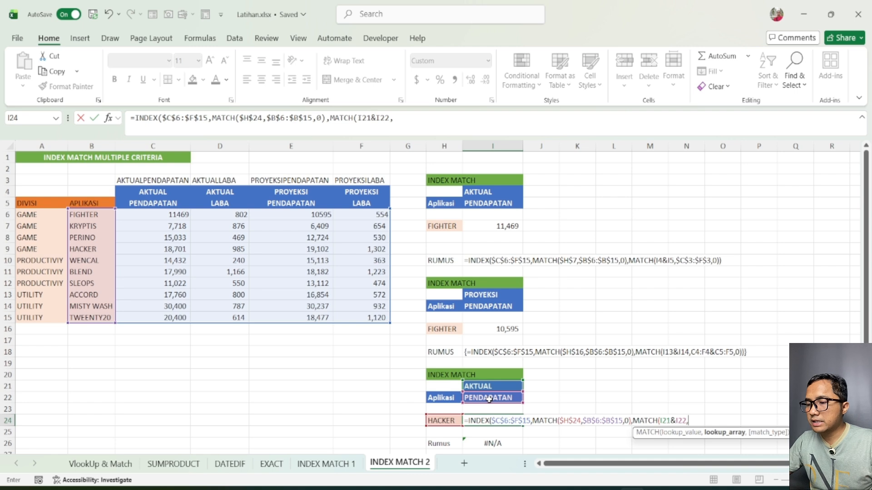
Step: Add a nested INDEX(C4:F4&C5:F5,0) as the lookup array of the second MATCH in I24's formula
{"action": "type", "text": "INDE"}
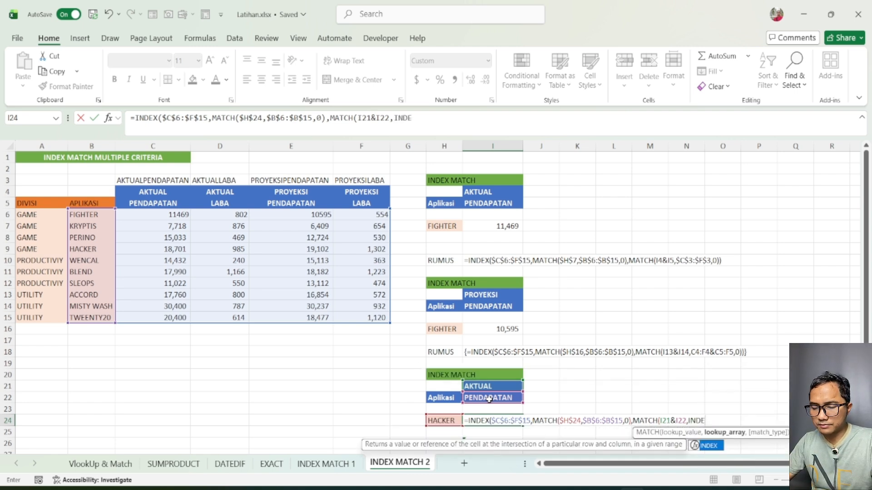
{"action": "type", "text": "X("}
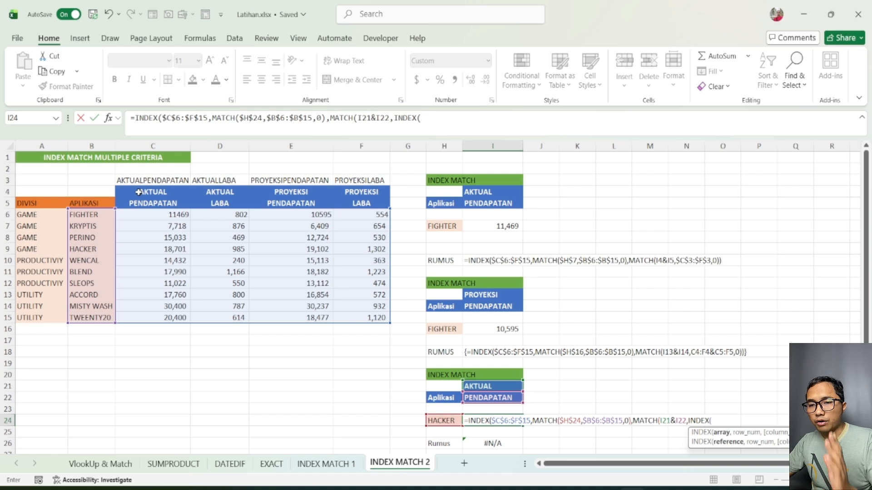
{"action": "left_click_drag", "start_coordinate": [138, 192], "coordinate": [345, 192]}
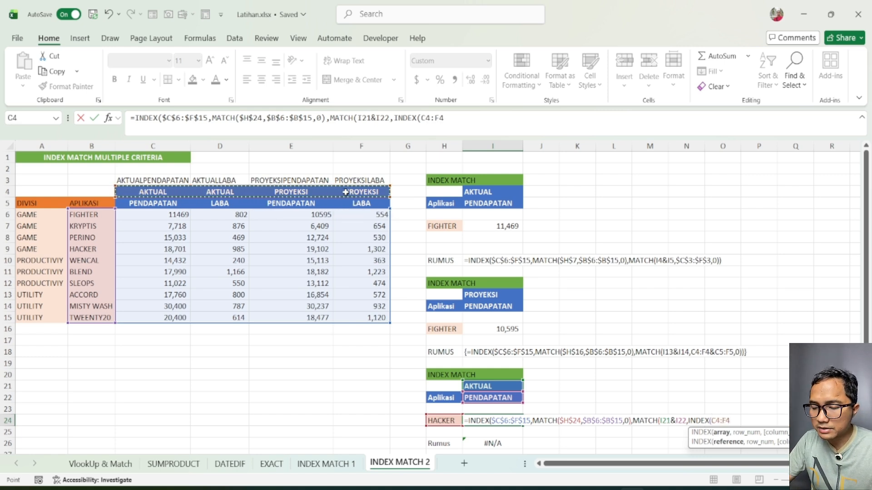
{"action": "type", "text": "&"}
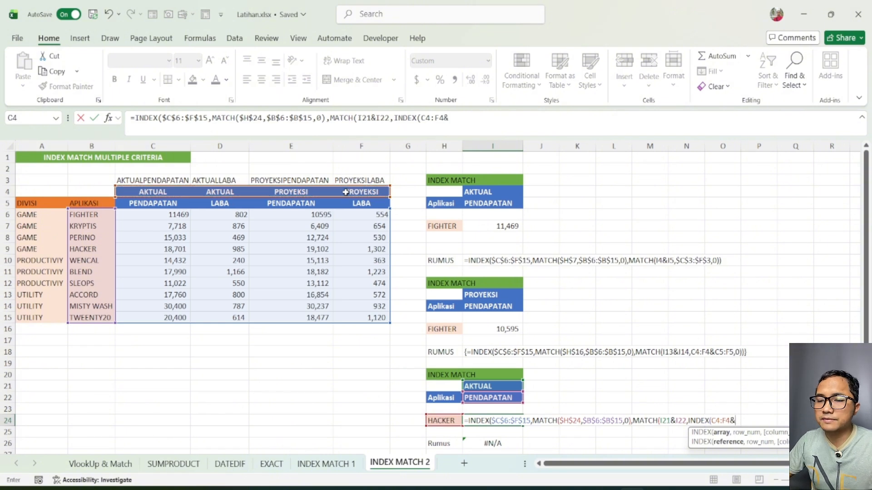
{"action": "left_click", "coordinate": [141, 204]}
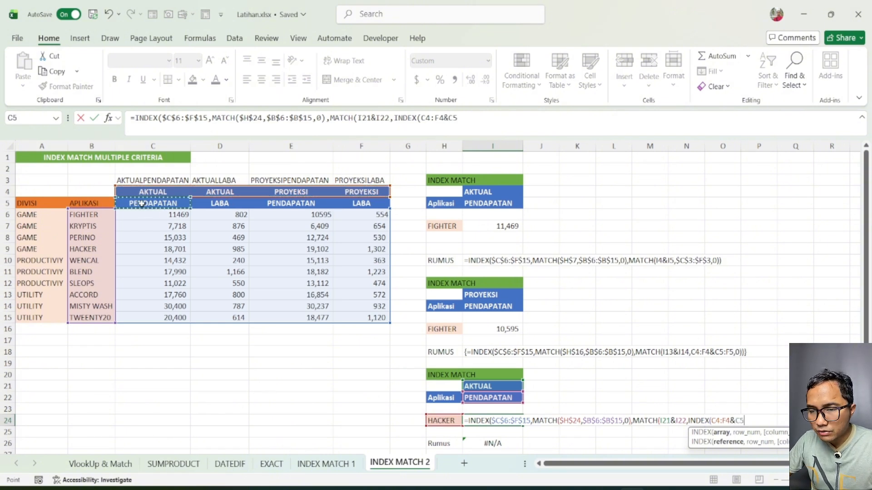
{"action": "left_click_drag", "start_coordinate": [142, 203], "coordinate": [337, 205]}
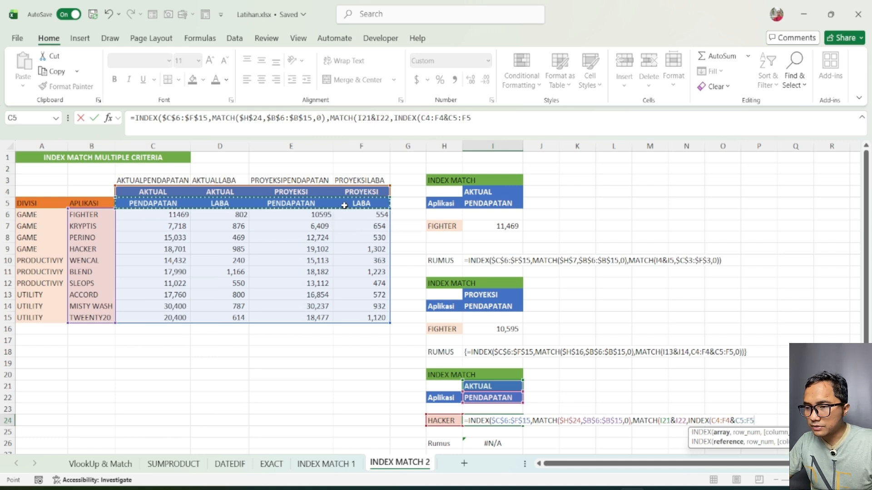
{"action": "type", "text": ",0"}
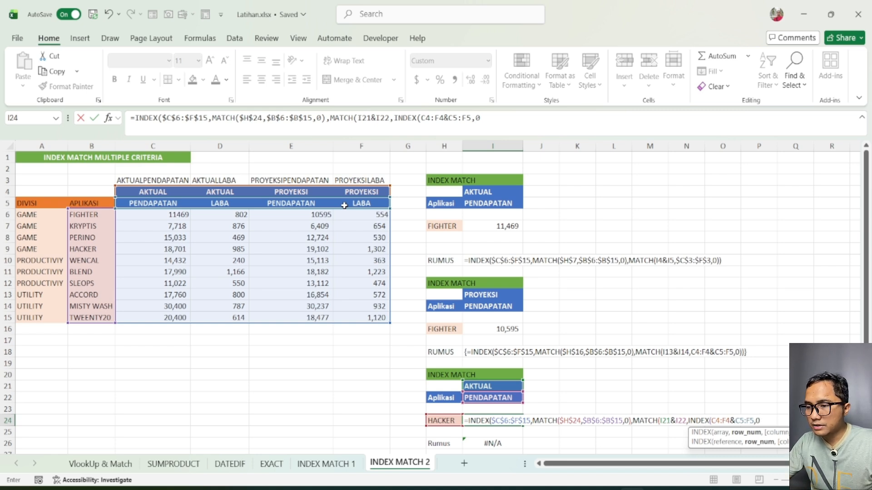
{"action": "type", "text": ")"}
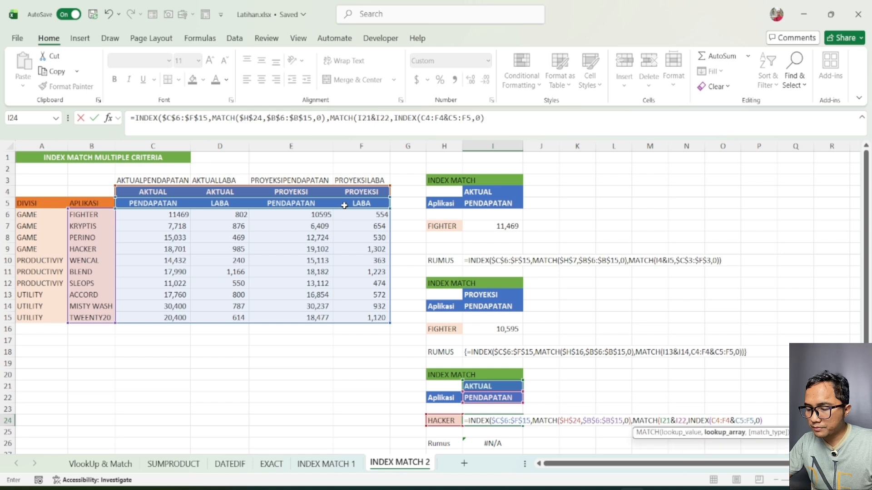
Step: Complete I24's formula with 0 as the second MATCH's match type and enter it
{"action": "type", "text": ","}
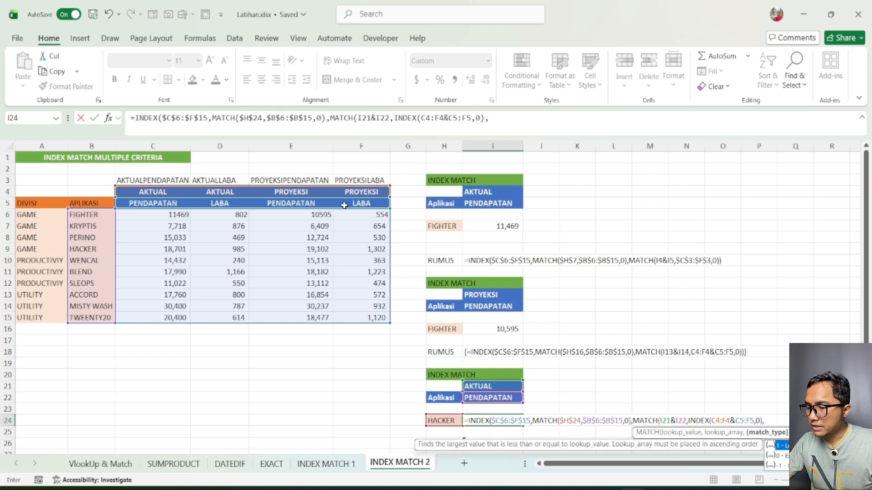
{"action": "type", "text": "0"}
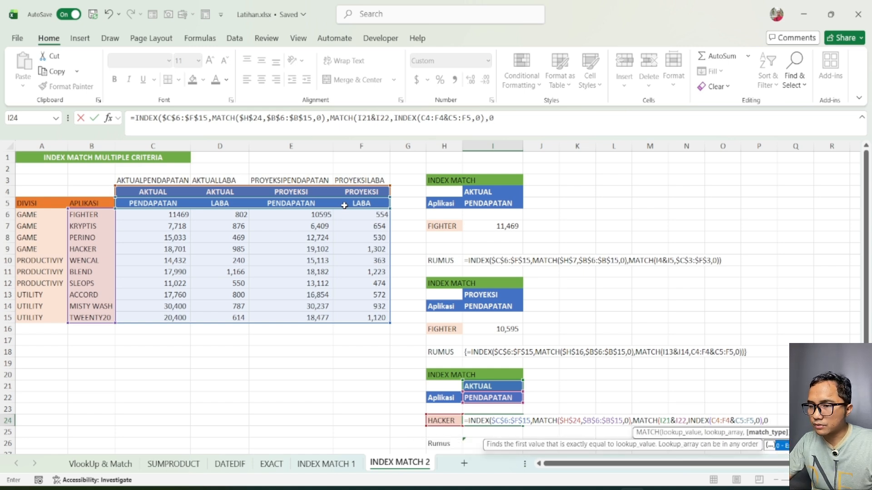
{"action": "type", "text": "))"}
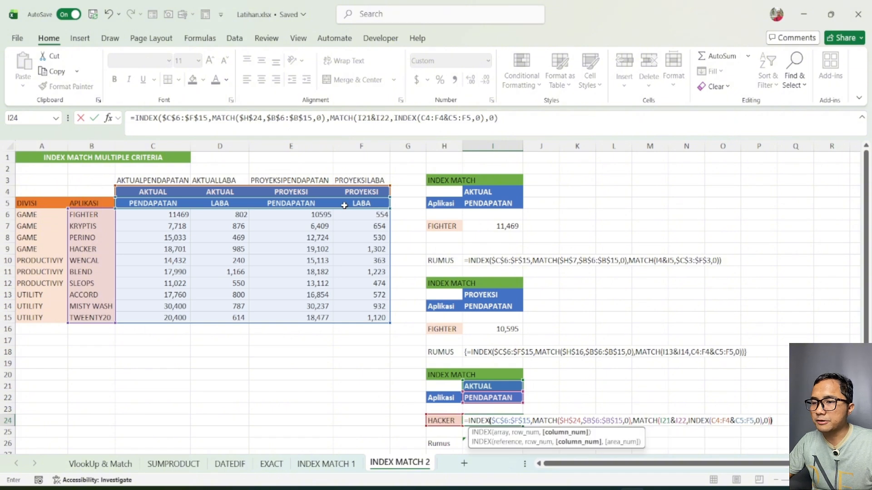
{"action": "key", "text": "Return"}
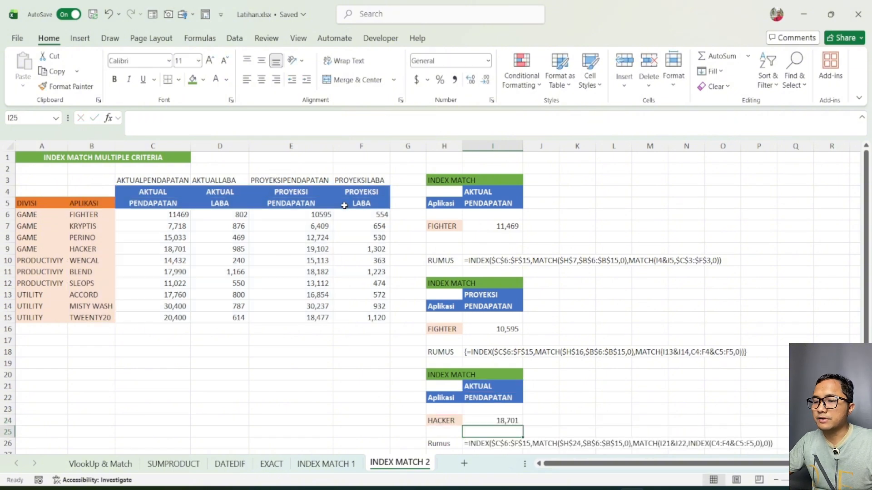
Step: Choose FIGHTER as the application in H24 and PROYEKSI as the header criterion in I21
{"action": "scroll", "coordinate": [527, 268], "scroll_direction": "down", "scroll_amount": 1}
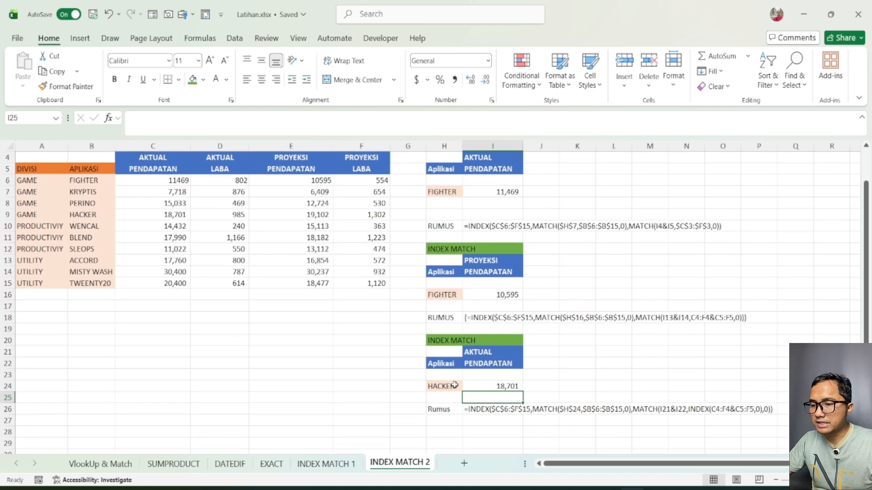
{"action": "left_click", "coordinate": [454, 385]}
{"action": "left_click", "coordinate": [467, 386]}
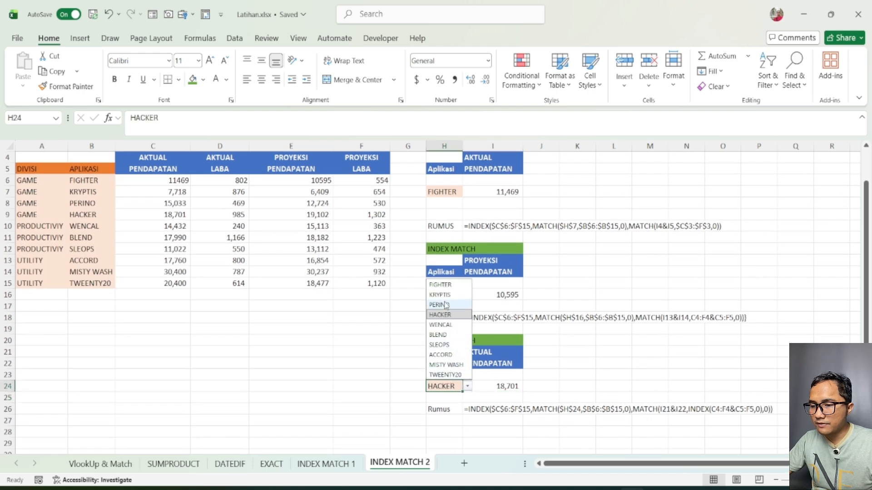
{"action": "left_click", "coordinate": [440, 284]}
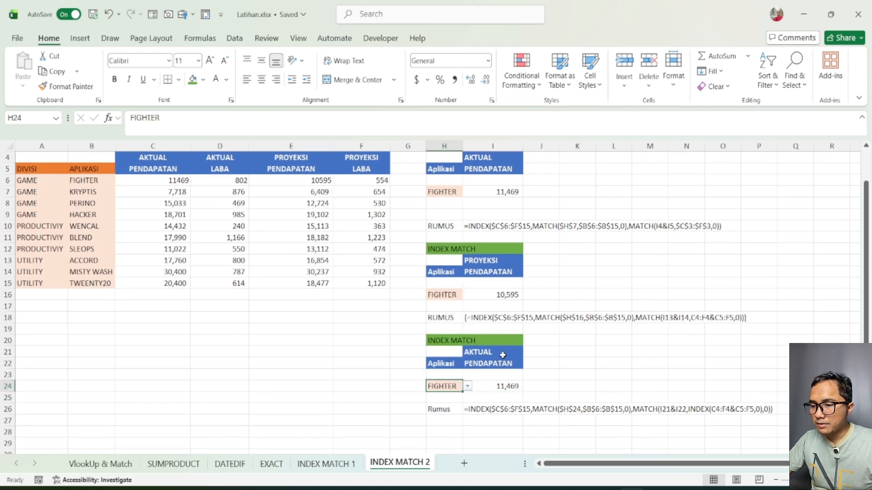
{"action": "left_click", "coordinate": [502, 355]}
{"action": "left_click", "coordinate": [528, 352]}
{"action": "left_click", "coordinate": [509, 370]}
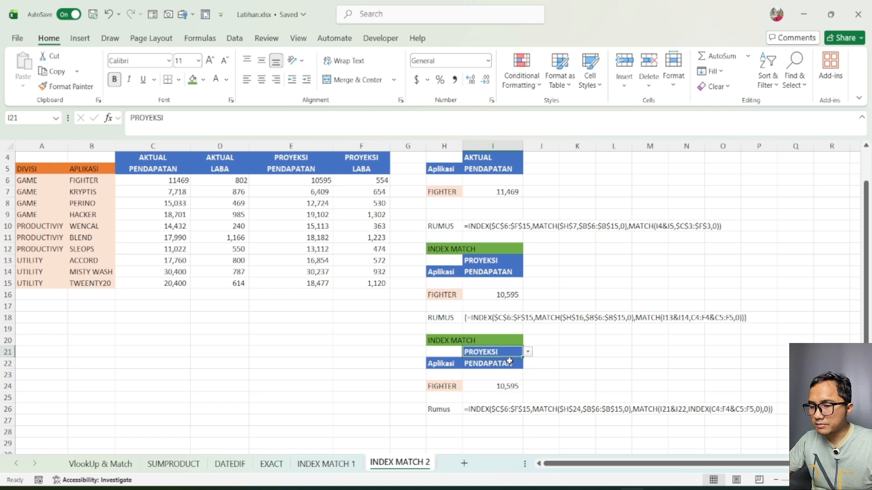
{"action": "left_click", "coordinate": [510, 363]}
{"action": "left_click", "coordinate": [516, 295]}
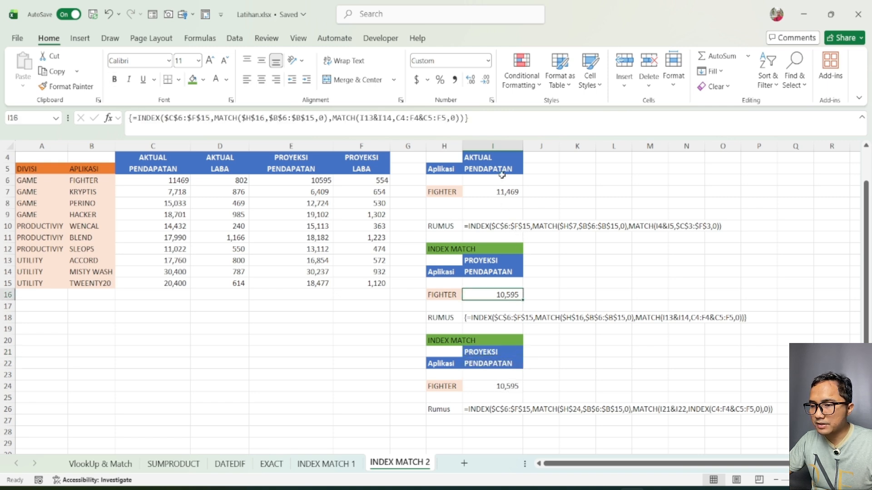
Step: Choose PROYEKSI as the header criterion in I4 and compare the three INDEX MATCH results
{"action": "left_click", "coordinate": [489, 159]}
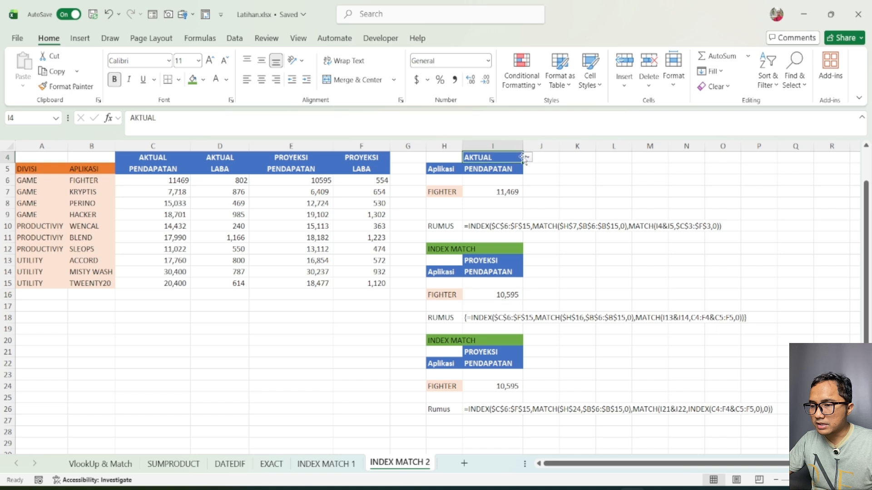
{"action": "left_click", "coordinate": [526, 158]}
{"action": "left_click", "coordinate": [512, 176]}
{"action": "left_click", "coordinate": [517, 198]}
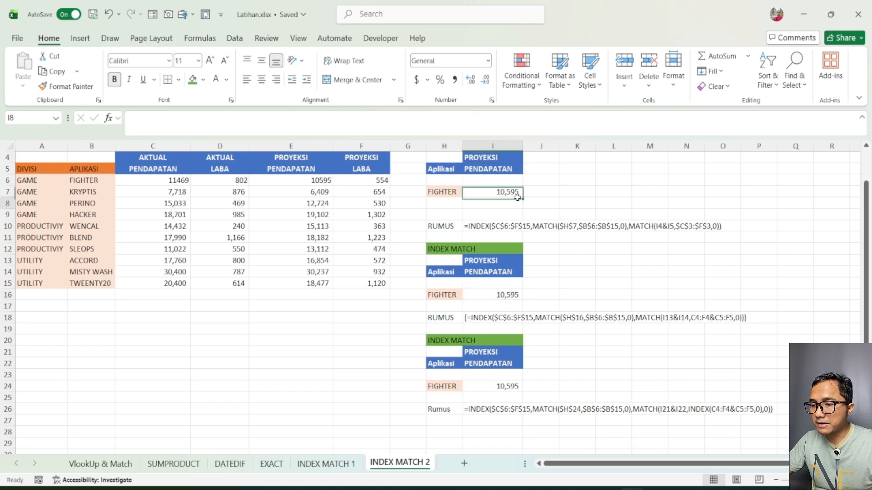
{"action": "left_click", "coordinate": [506, 296]}
{"action": "left_click", "coordinate": [505, 386]}
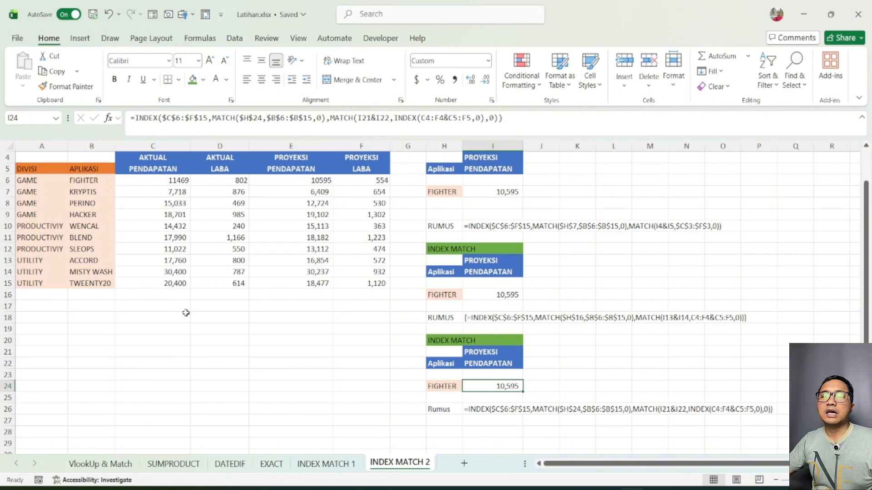
{"action": "scroll", "coordinate": [156, 306], "scroll_direction": "up", "scroll_amount": 1}
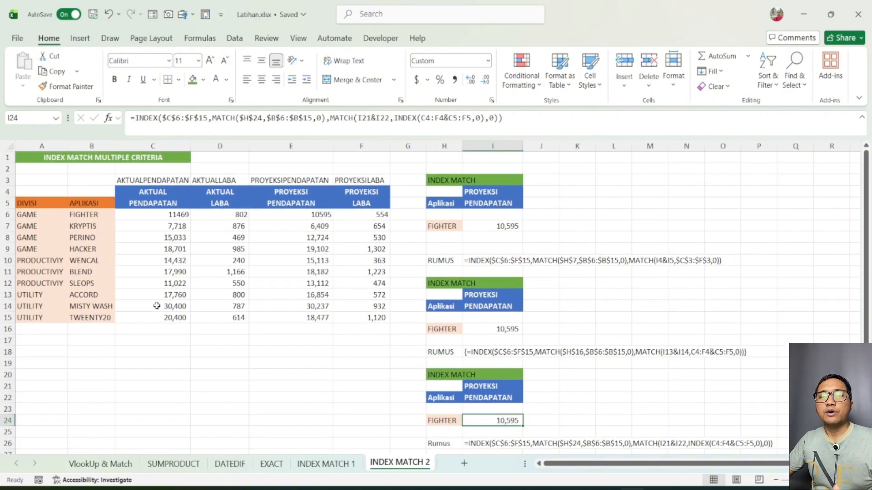